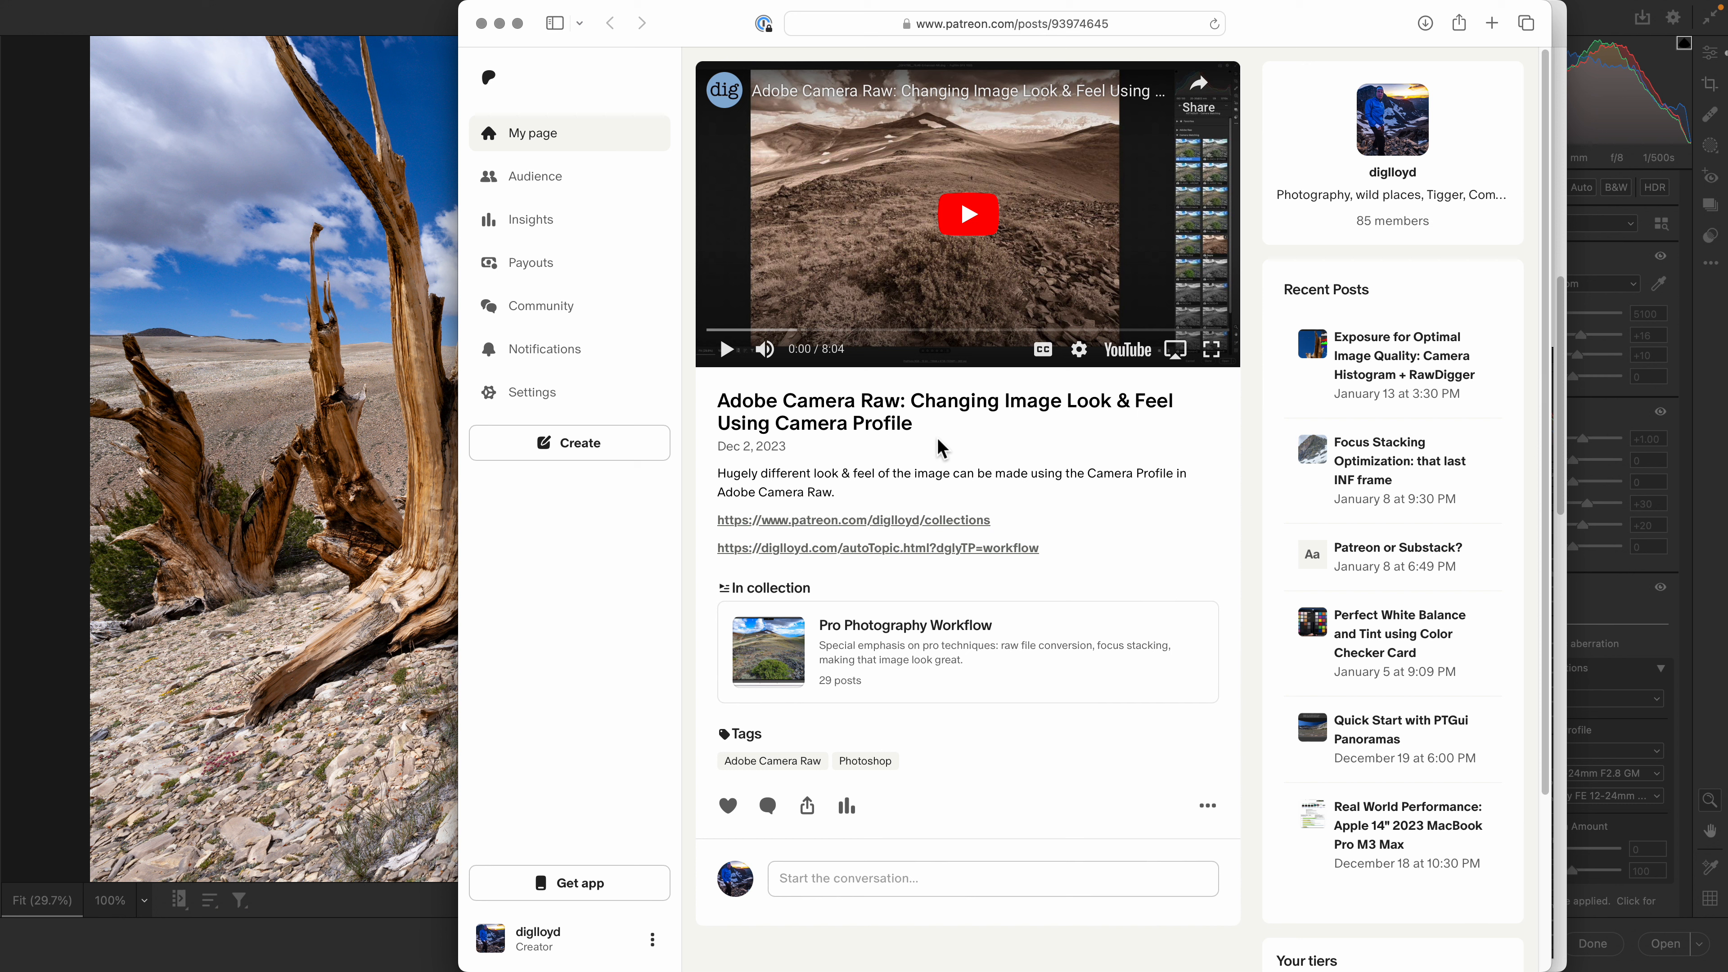
- Switch from the browser pages to Camera Raw and view the list of available profiles for the photo
{"action": "key", "text": "super+grave"}
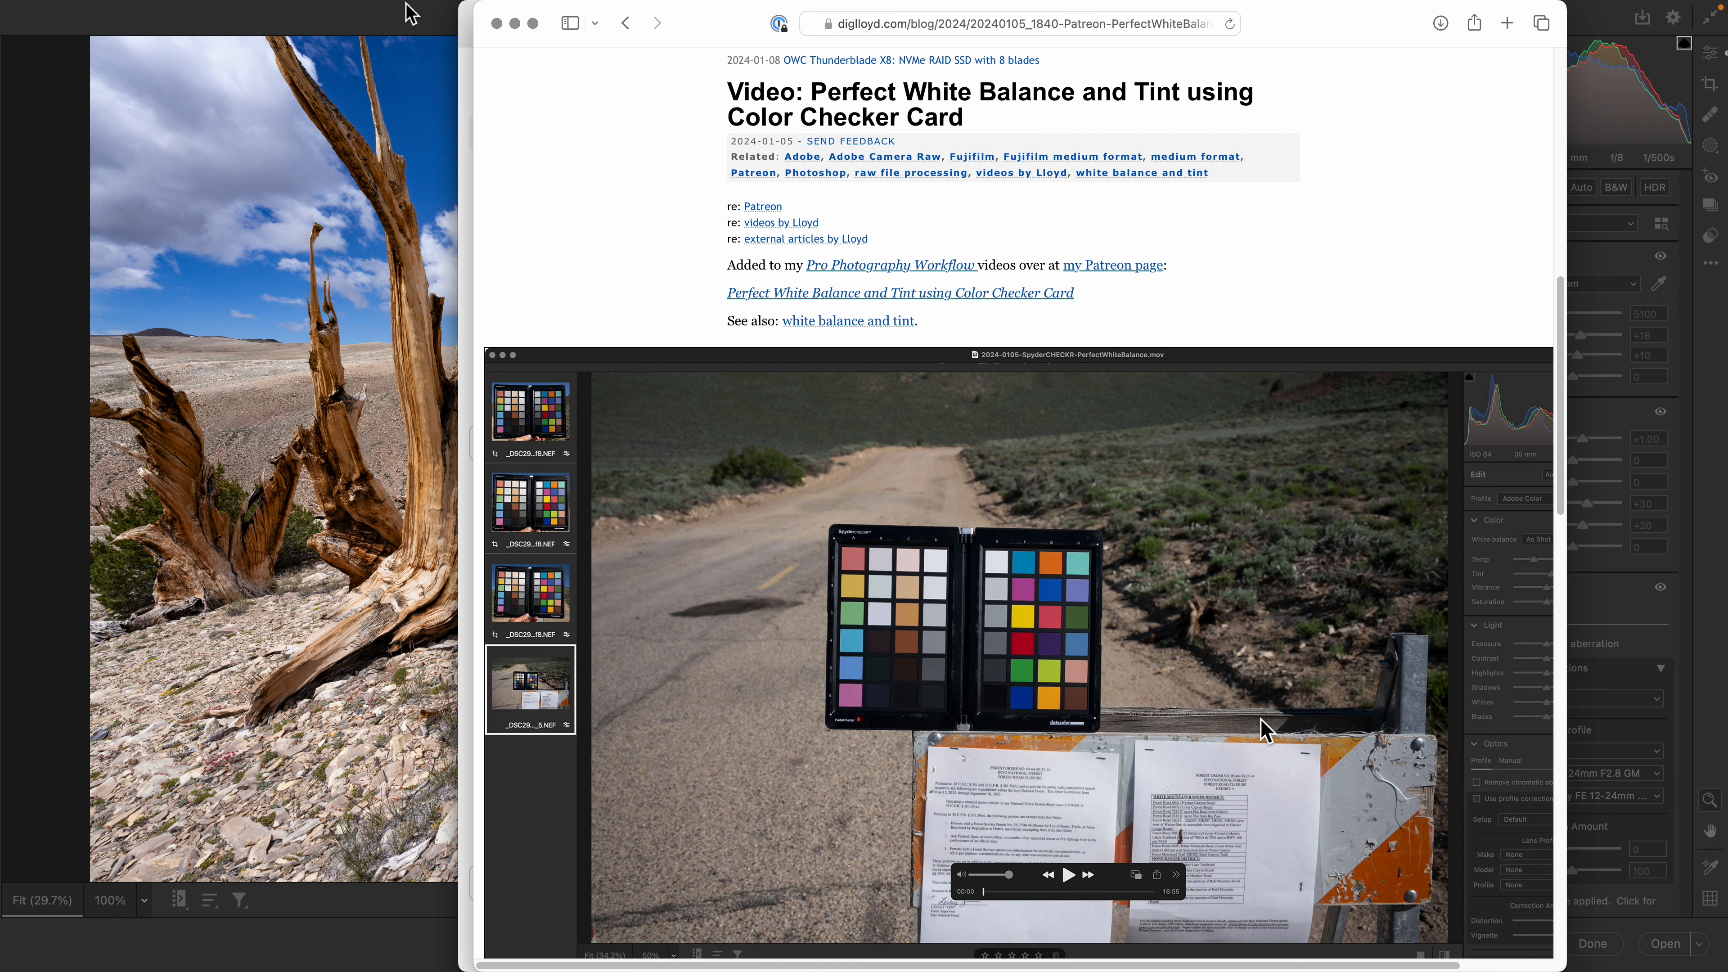
{"action": "left_click", "coordinate": [415, 13]}
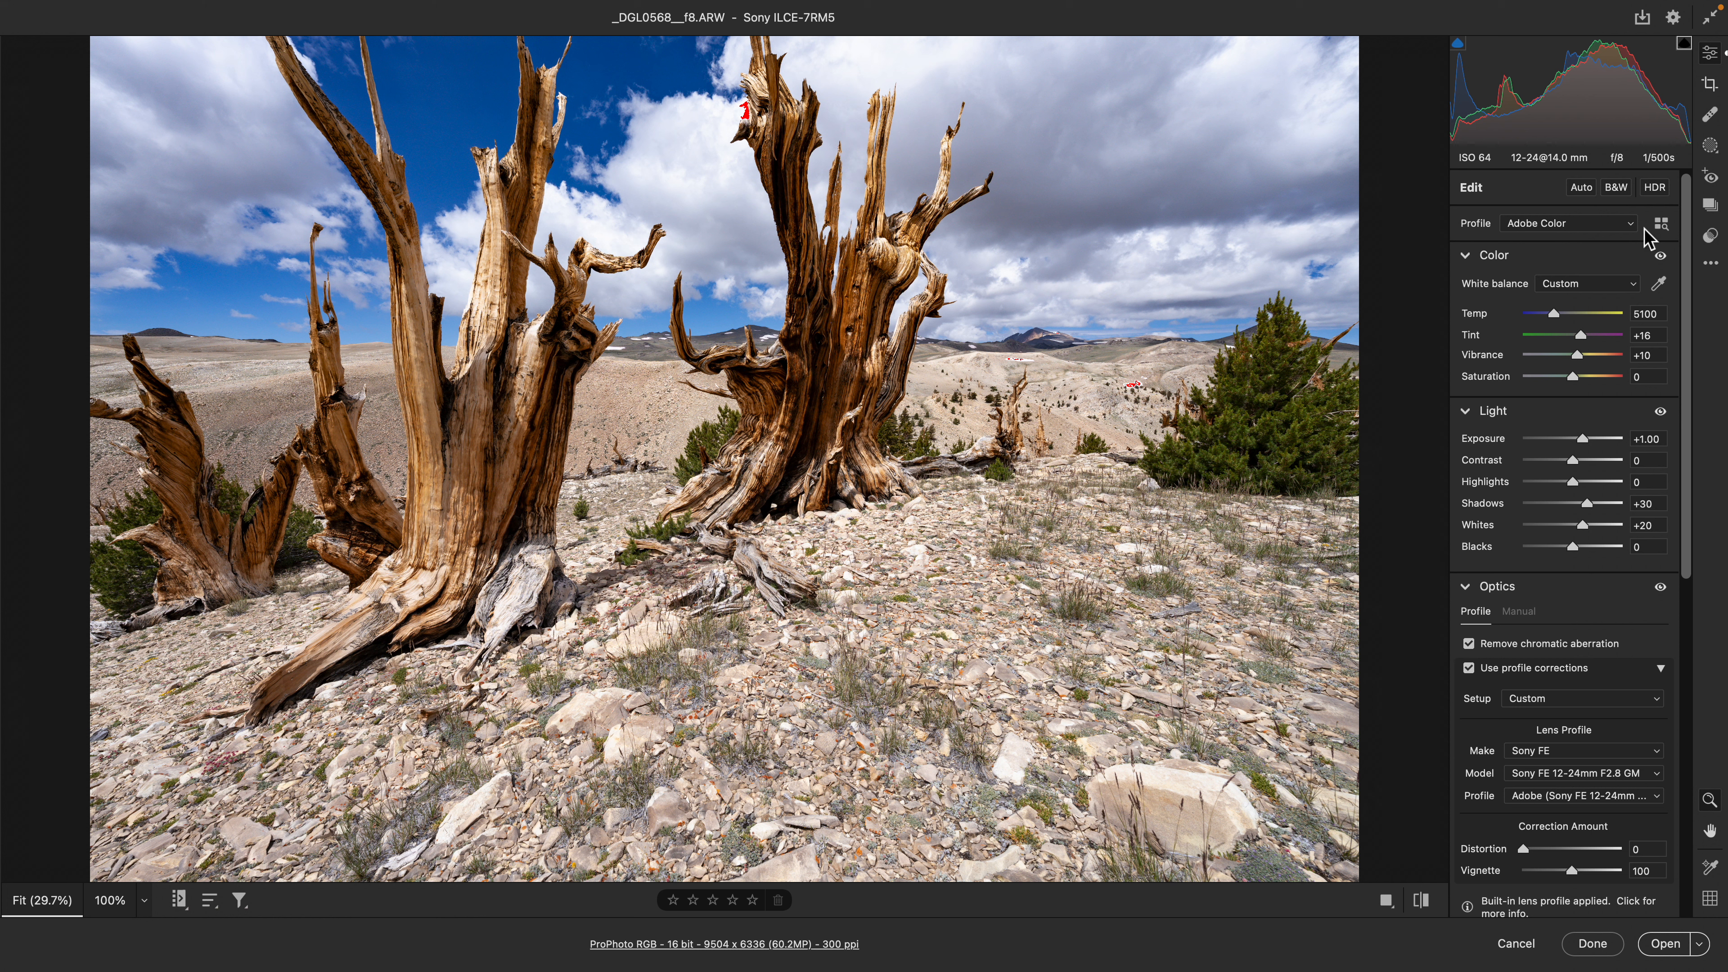
{"action": "left_click", "coordinate": [1630, 225]}
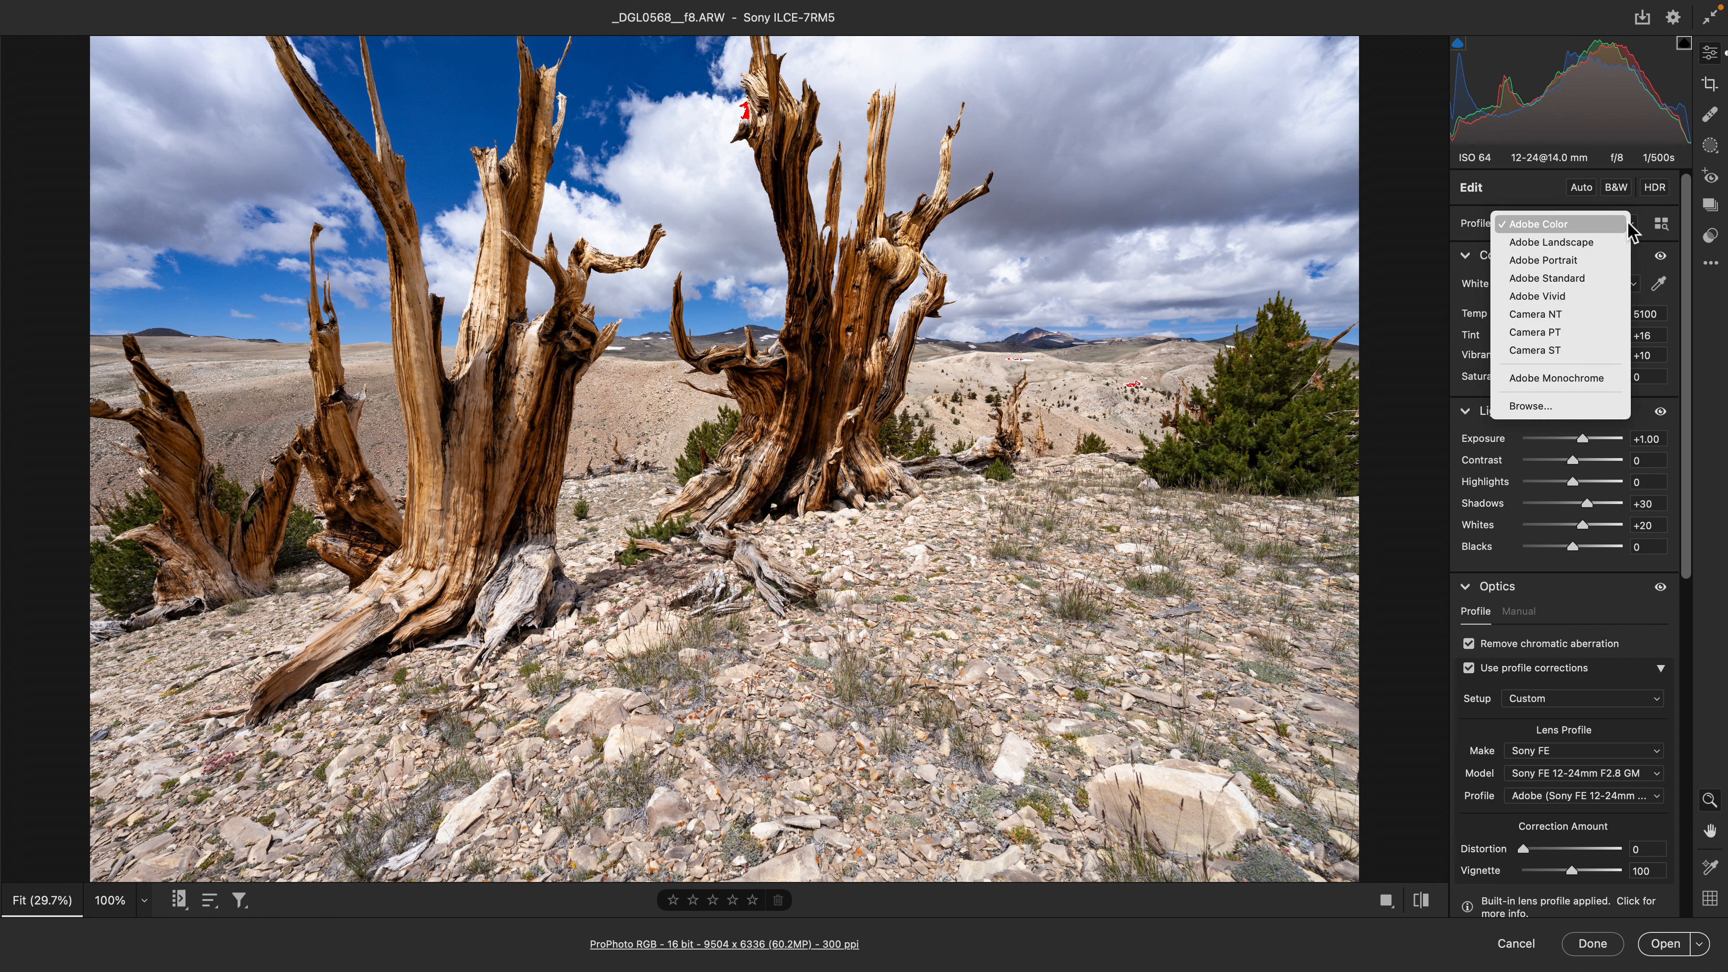
{"action": "left_click", "coordinate": [1629, 224]}
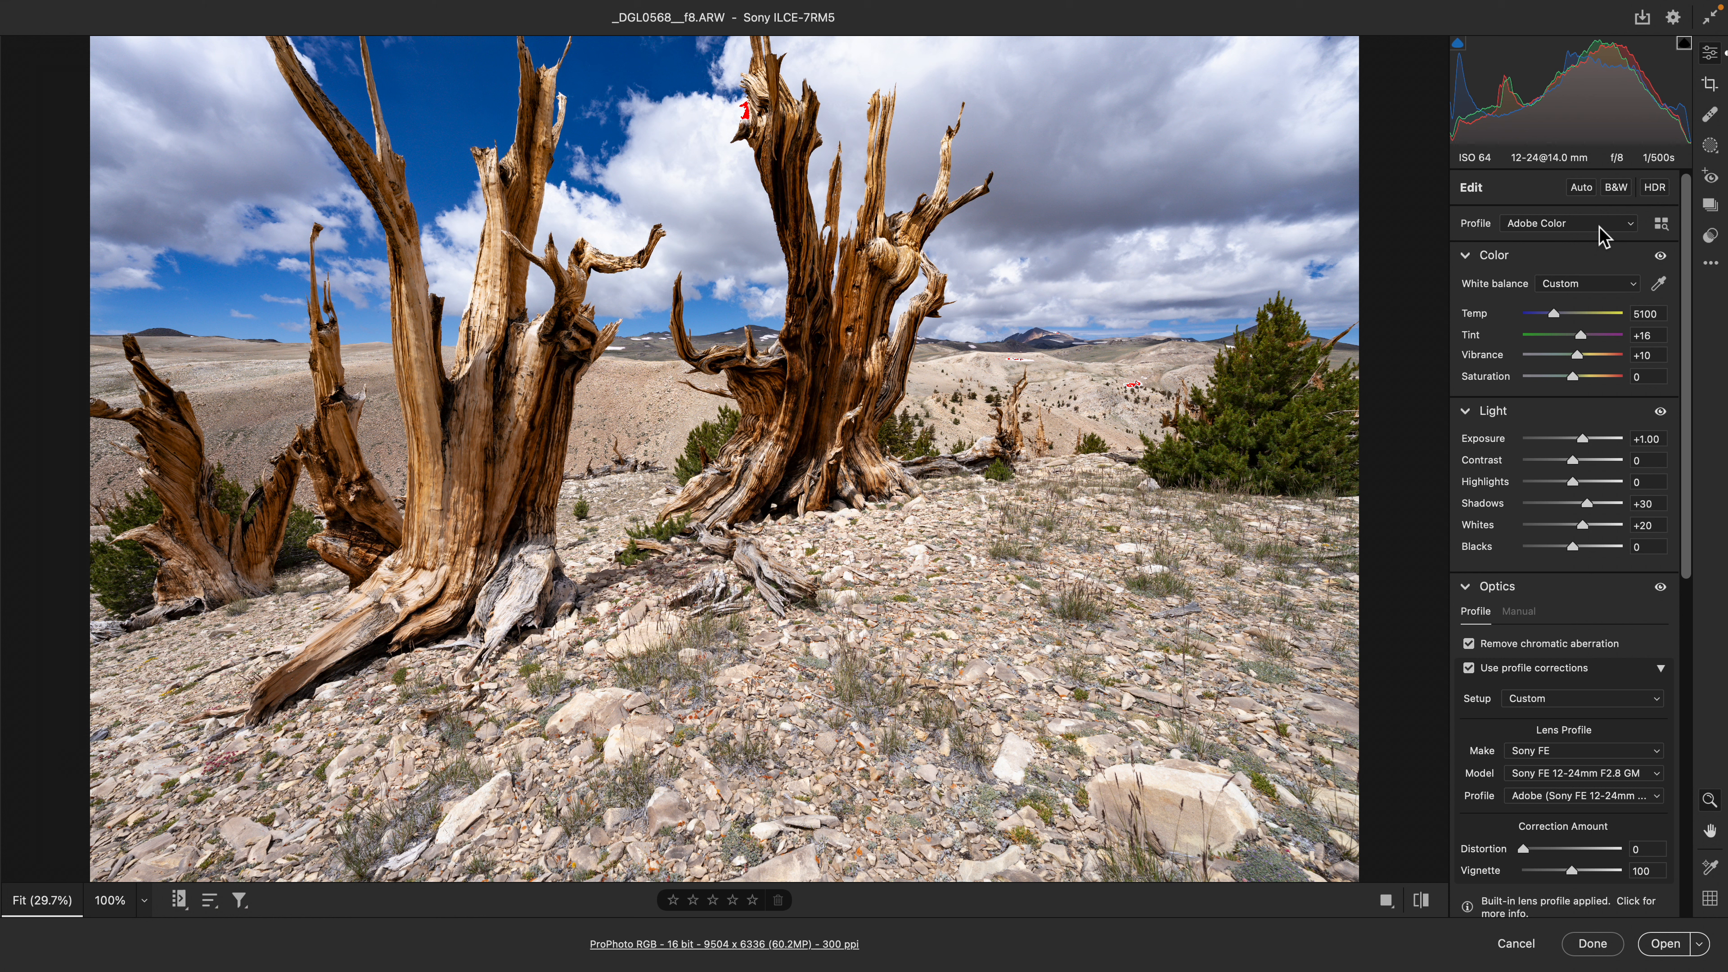
- Apply the Camera ST profile to the photo and compare it with Adobe Color by undoing and redoing the change
{"action": "left_click", "coordinate": [1631, 226]}
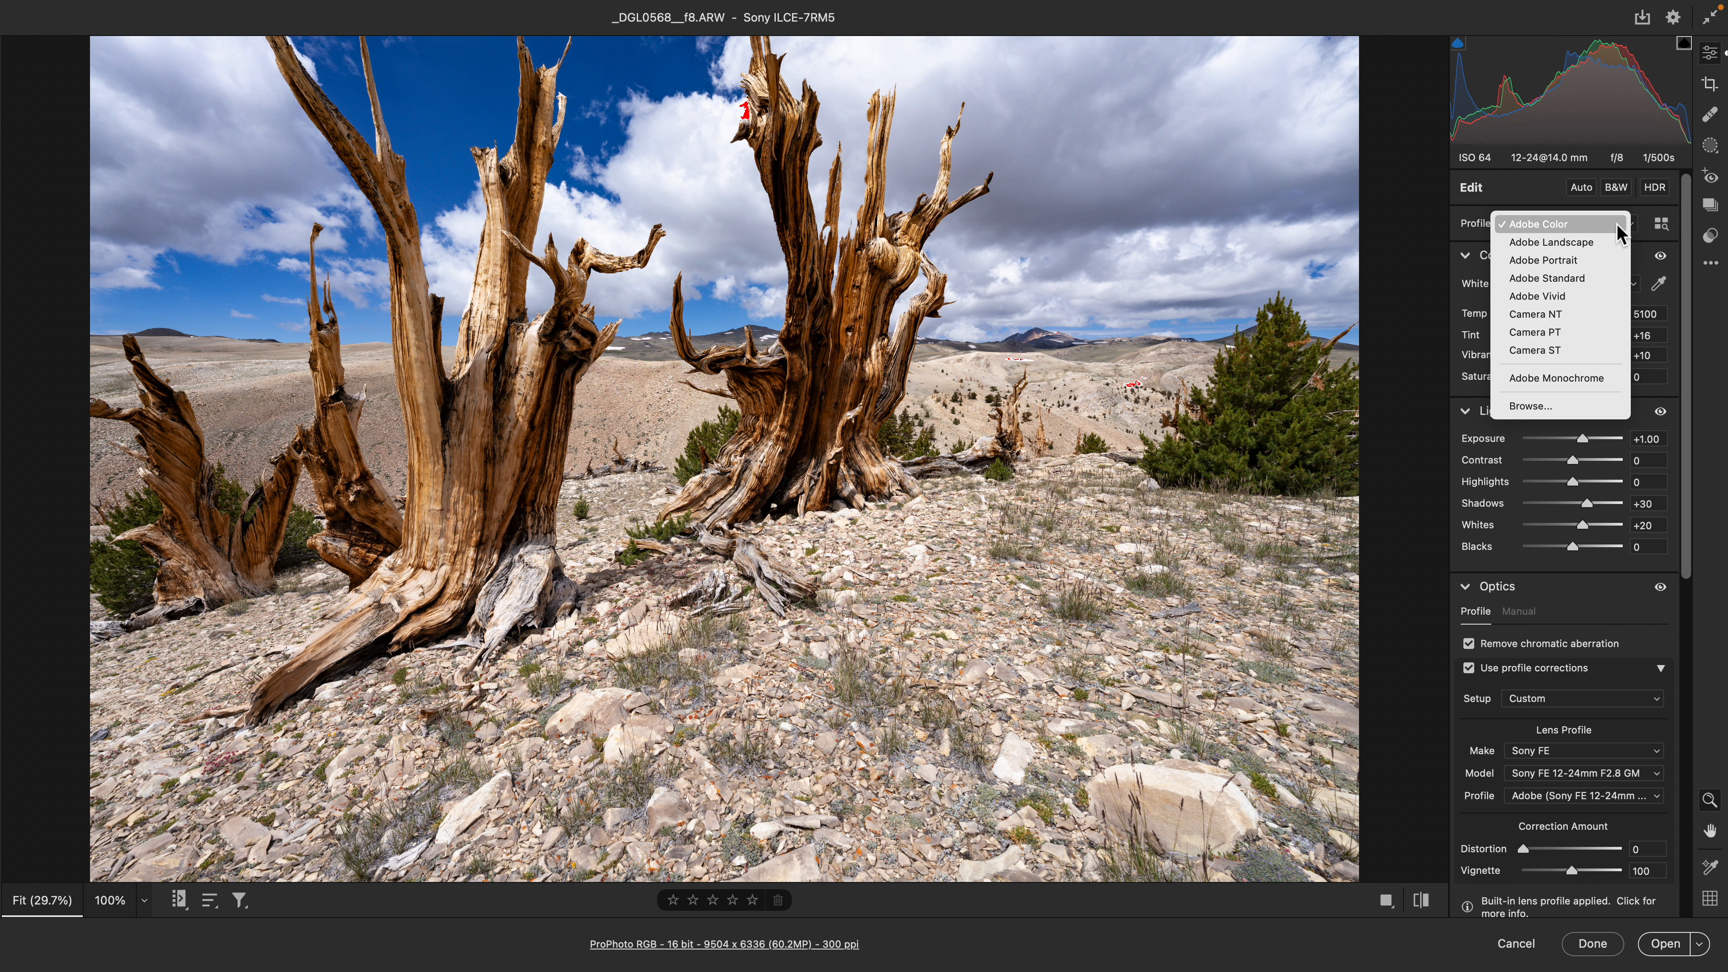
{"action": "left_click", "coordinate": [1559, 352]}
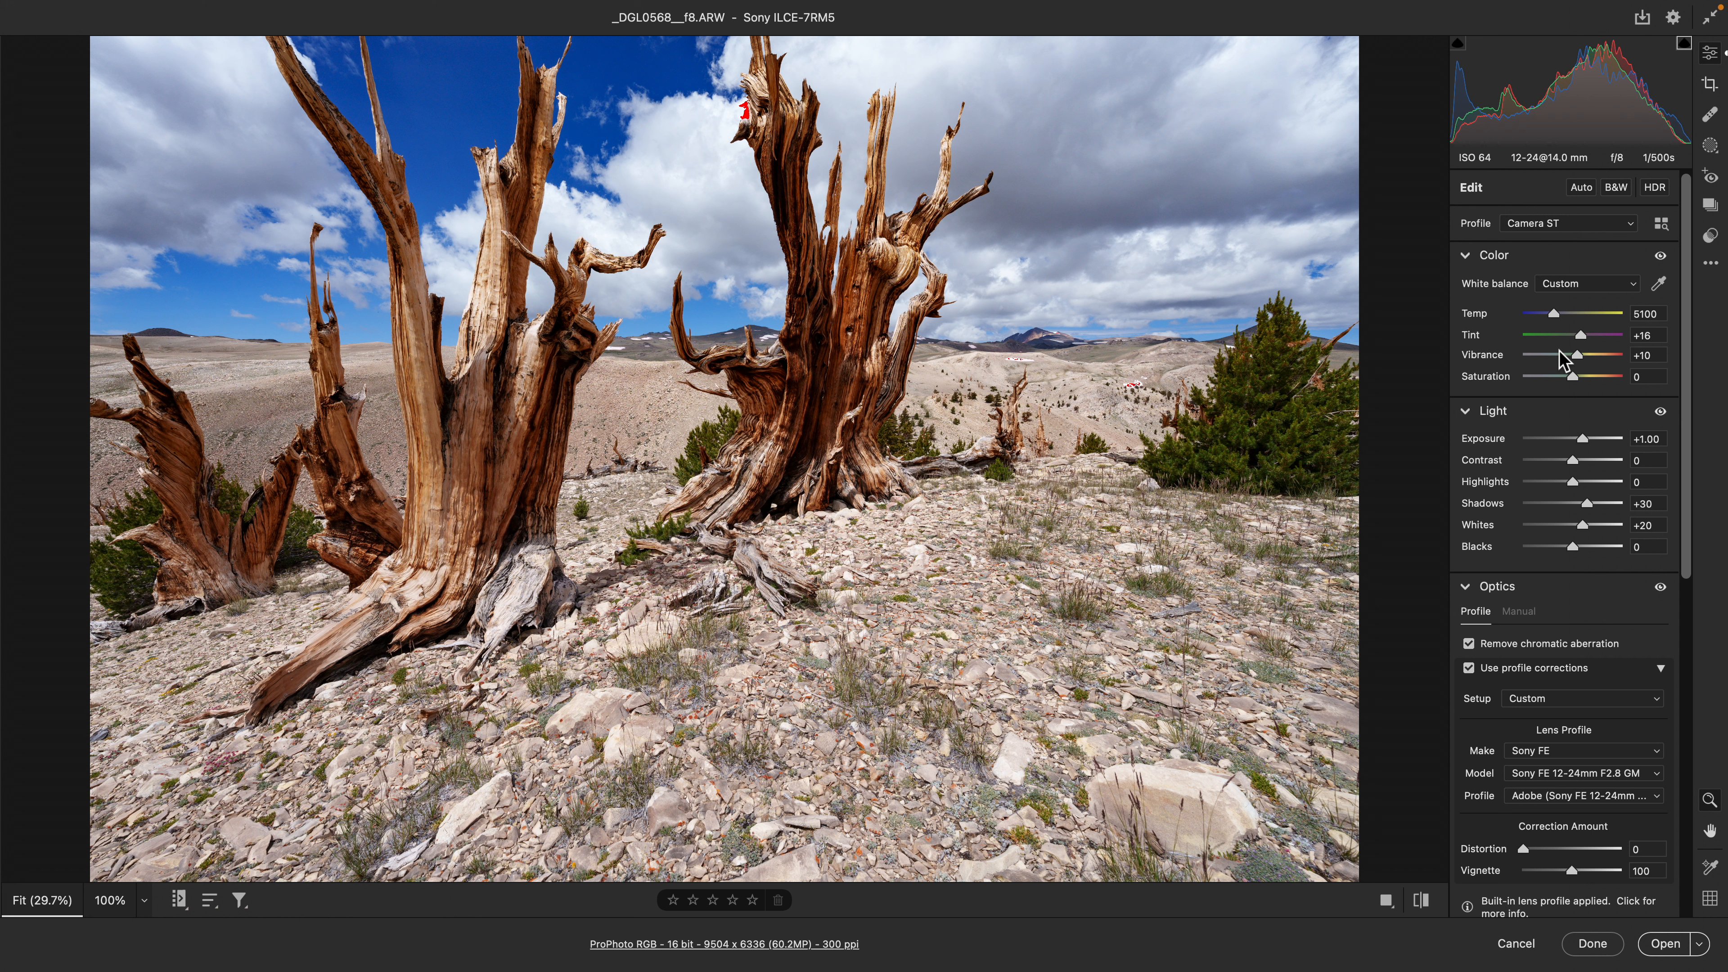
{"action": "key", "text": "super+z"}
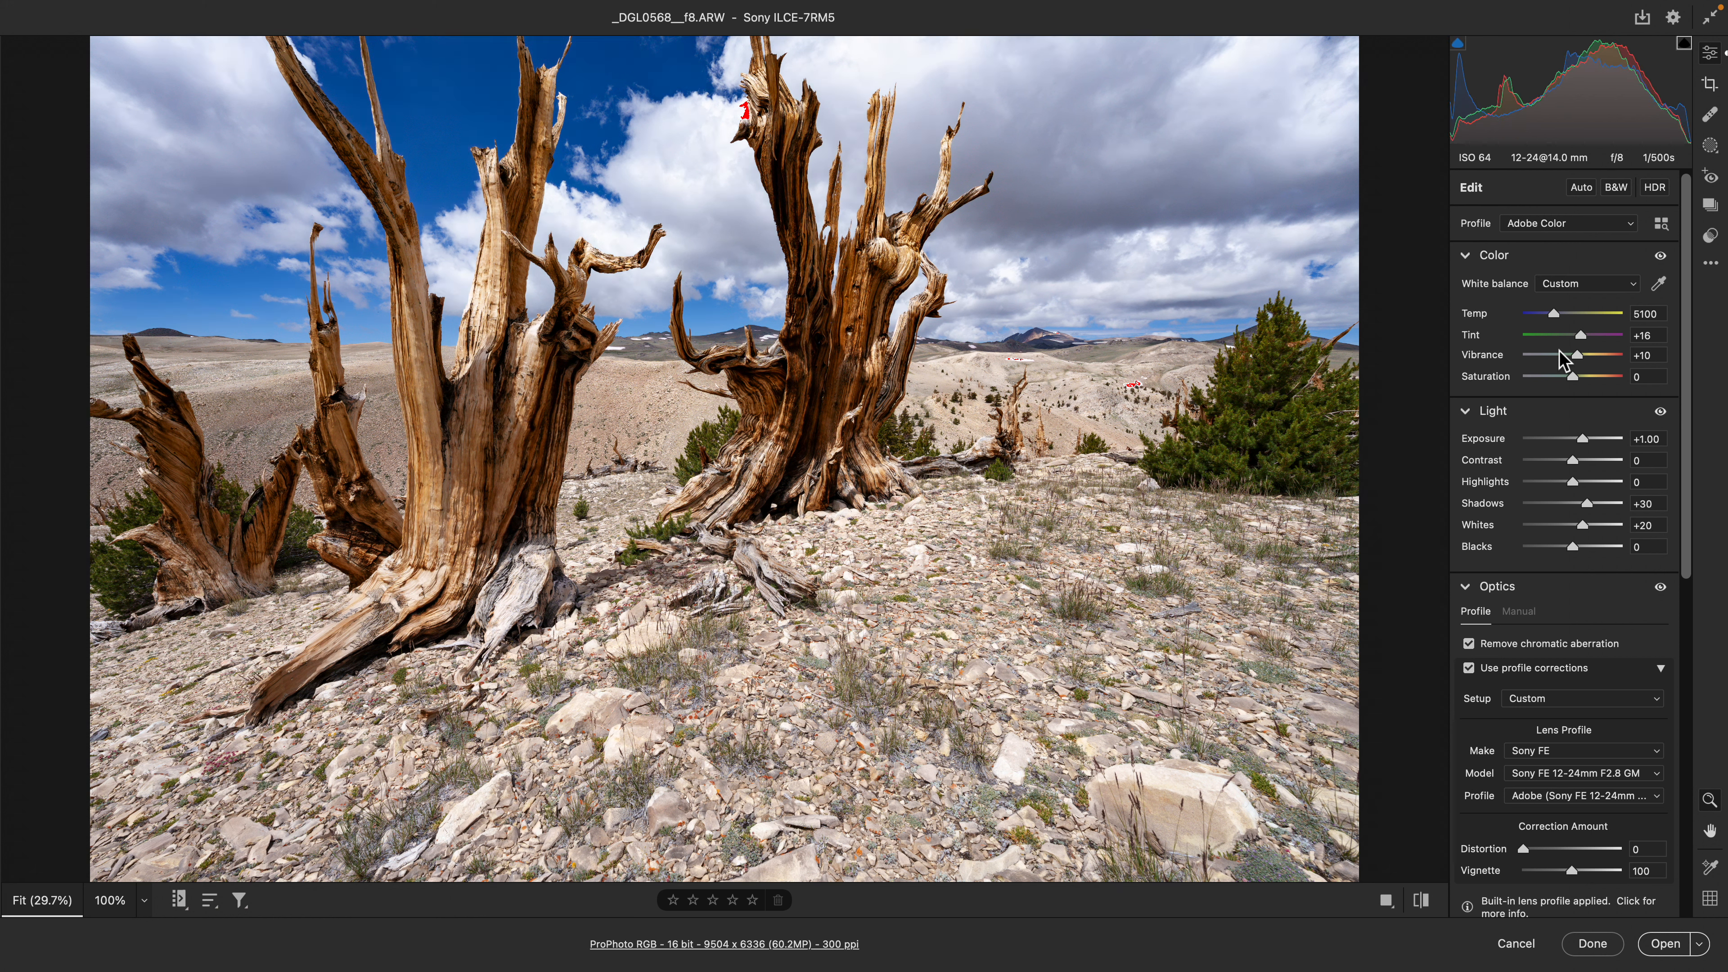
{"action": "key", "text": "super+shift+z"}
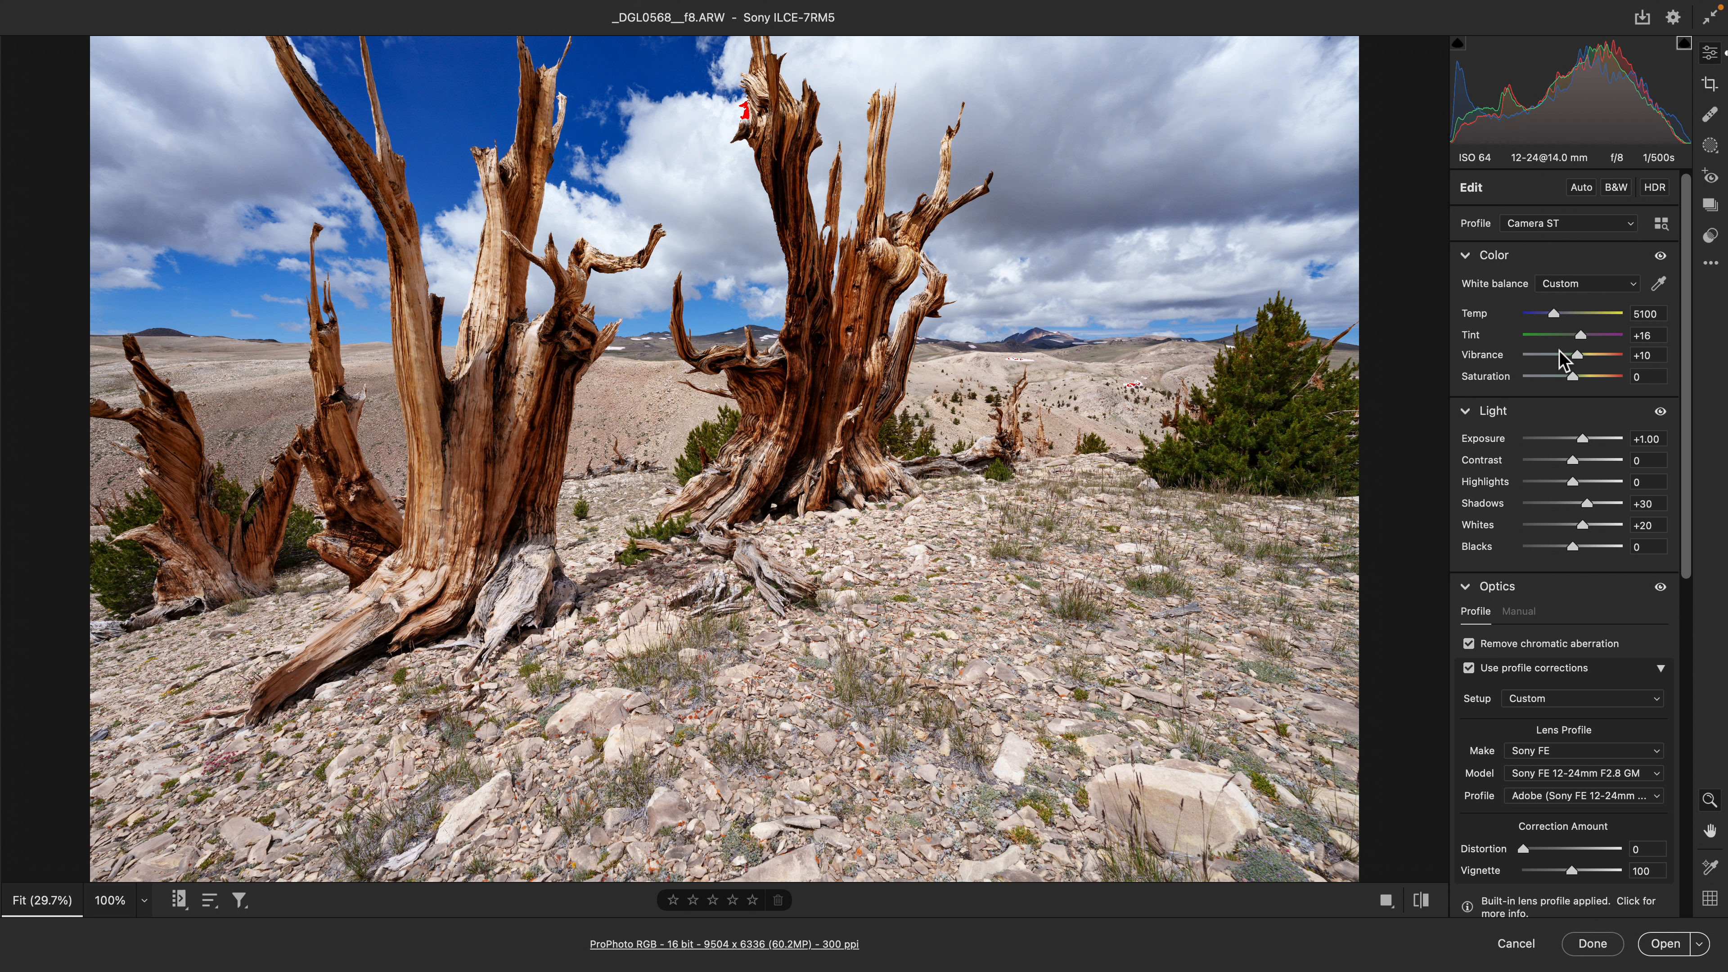
{"action": "key", "text": "super+z"}
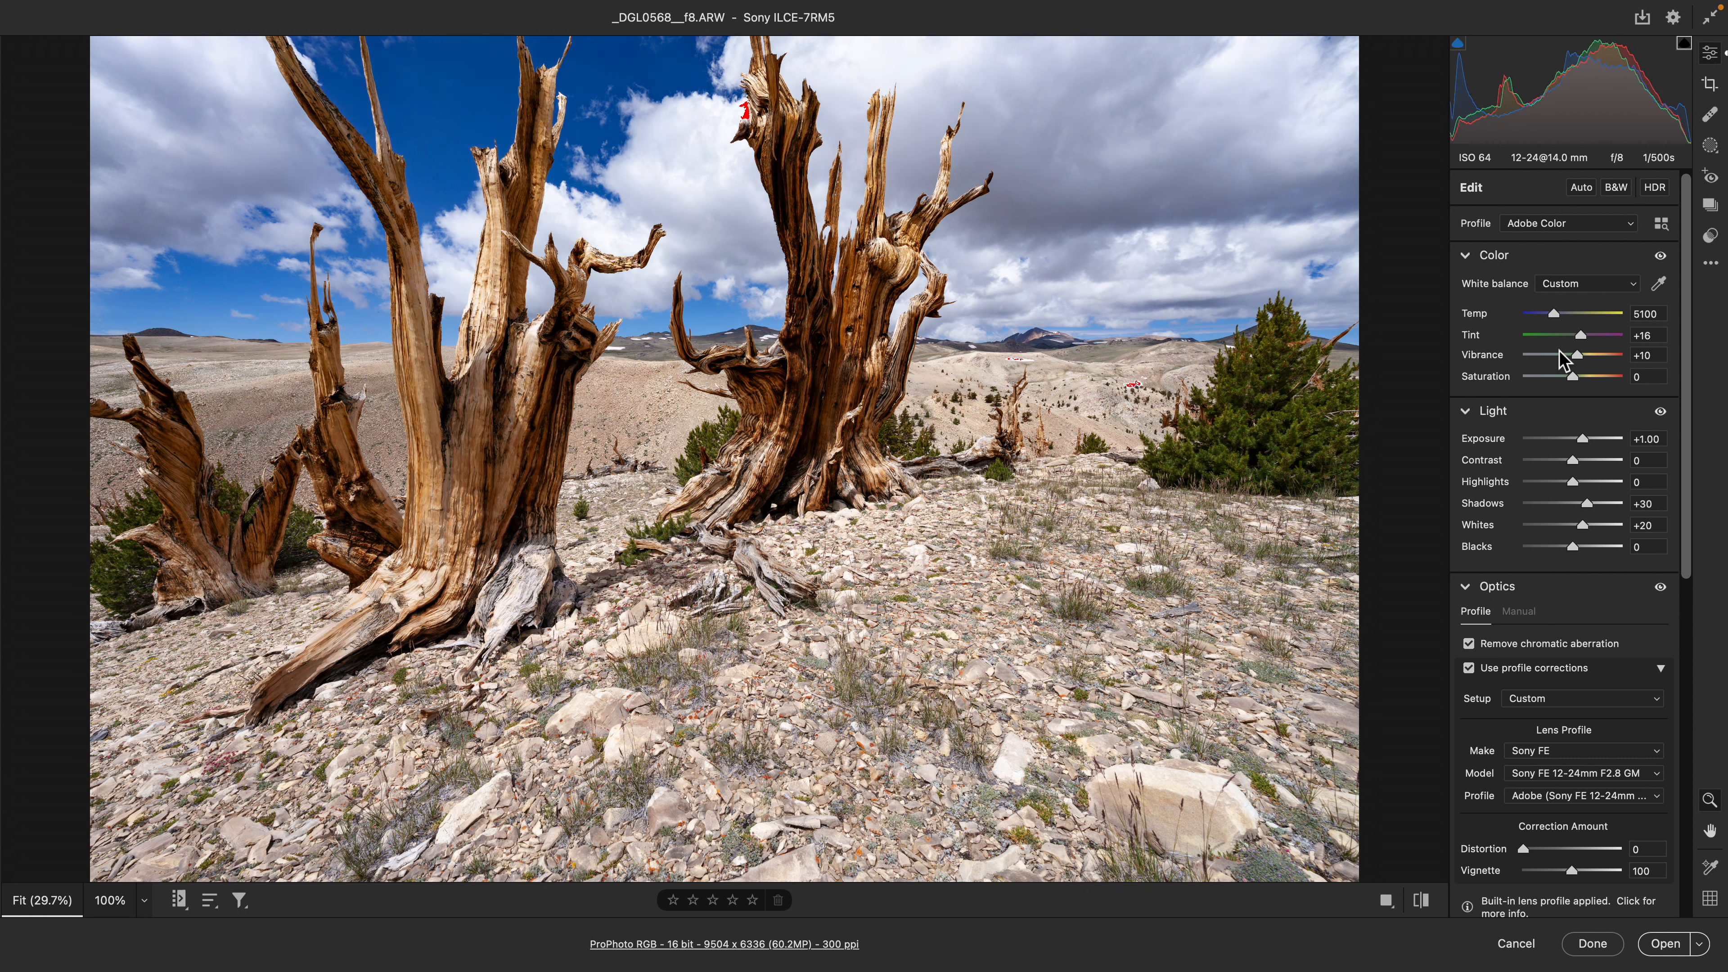
{"action": "key", "text": "super+shift+z"}
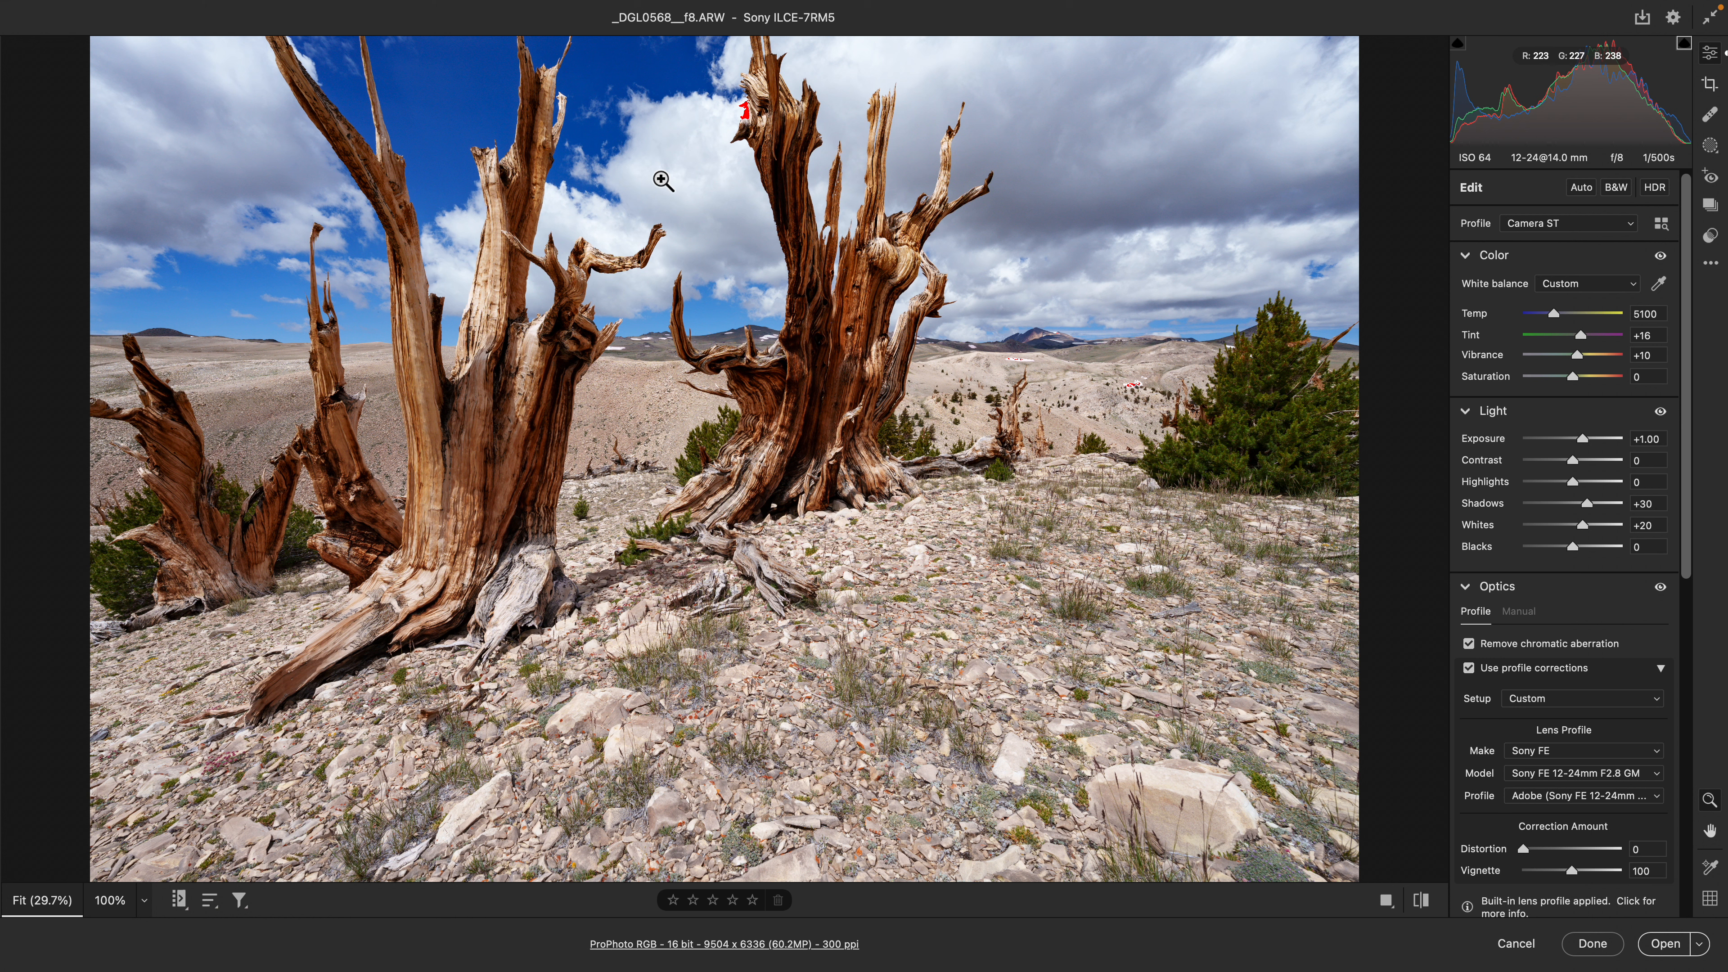
- Return the photo's profile to Adobe Color and reapply Camera ST
{"action": "left_click", "coordinate": [1549, 224]}
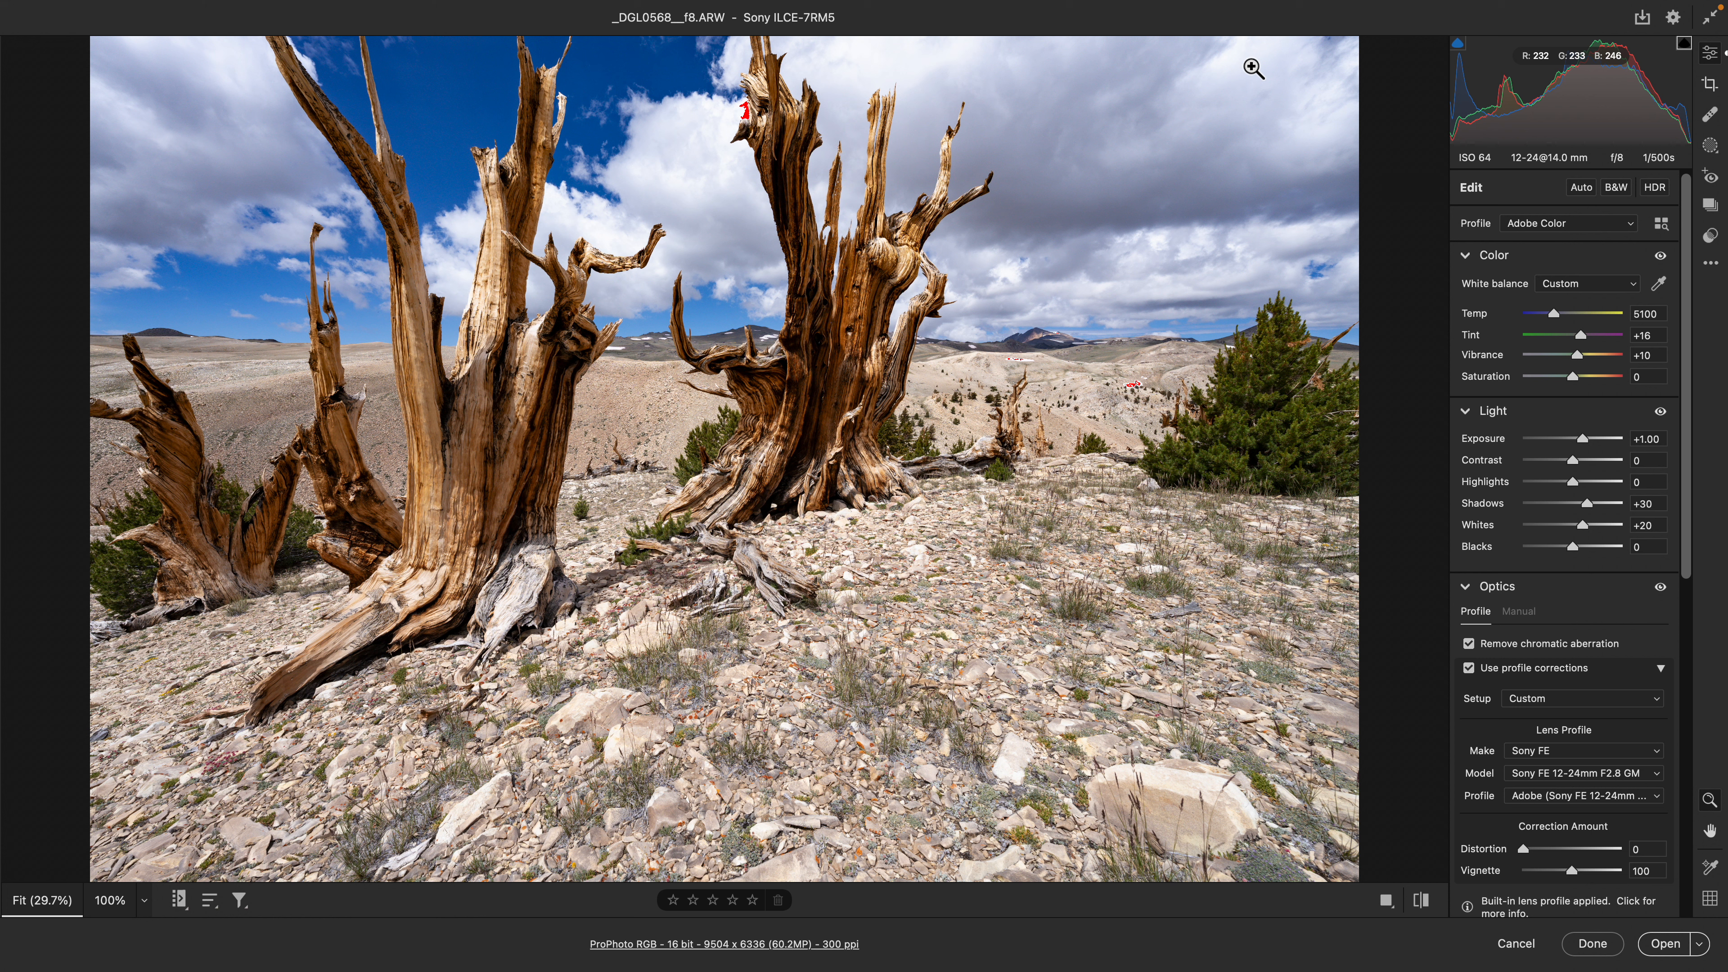
{"action": "left_click", "coordinate": [1631, 224]}
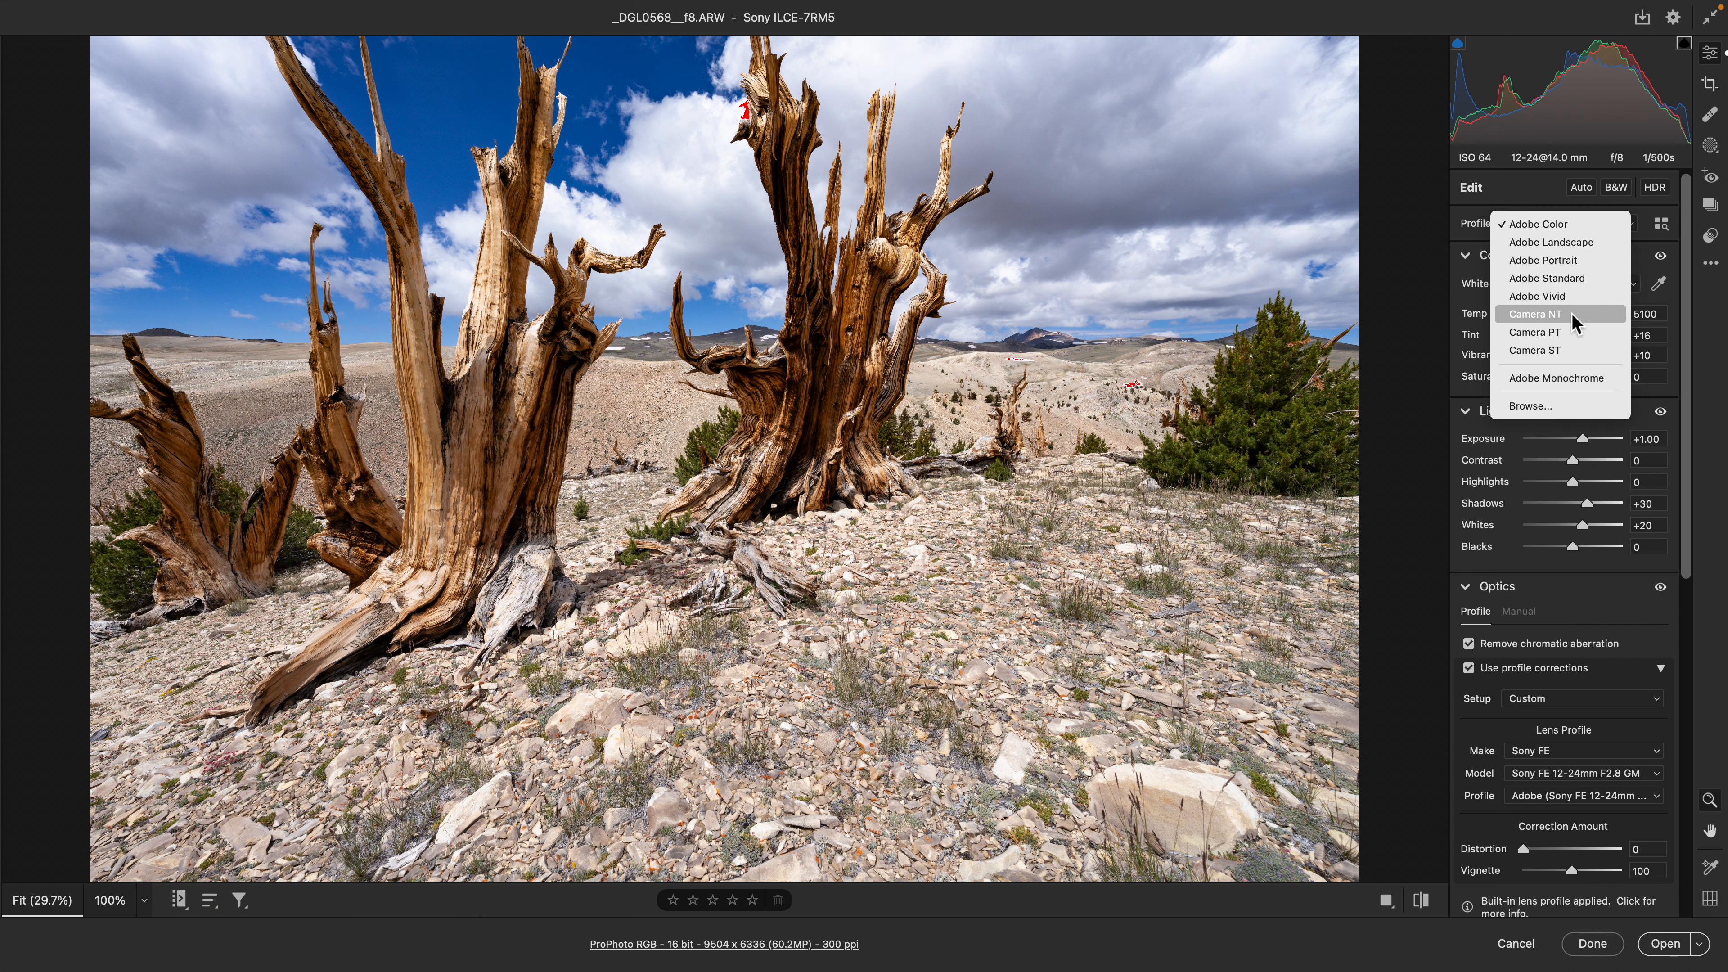
{"action": "left_click", "coordinate": [1563, 350]}
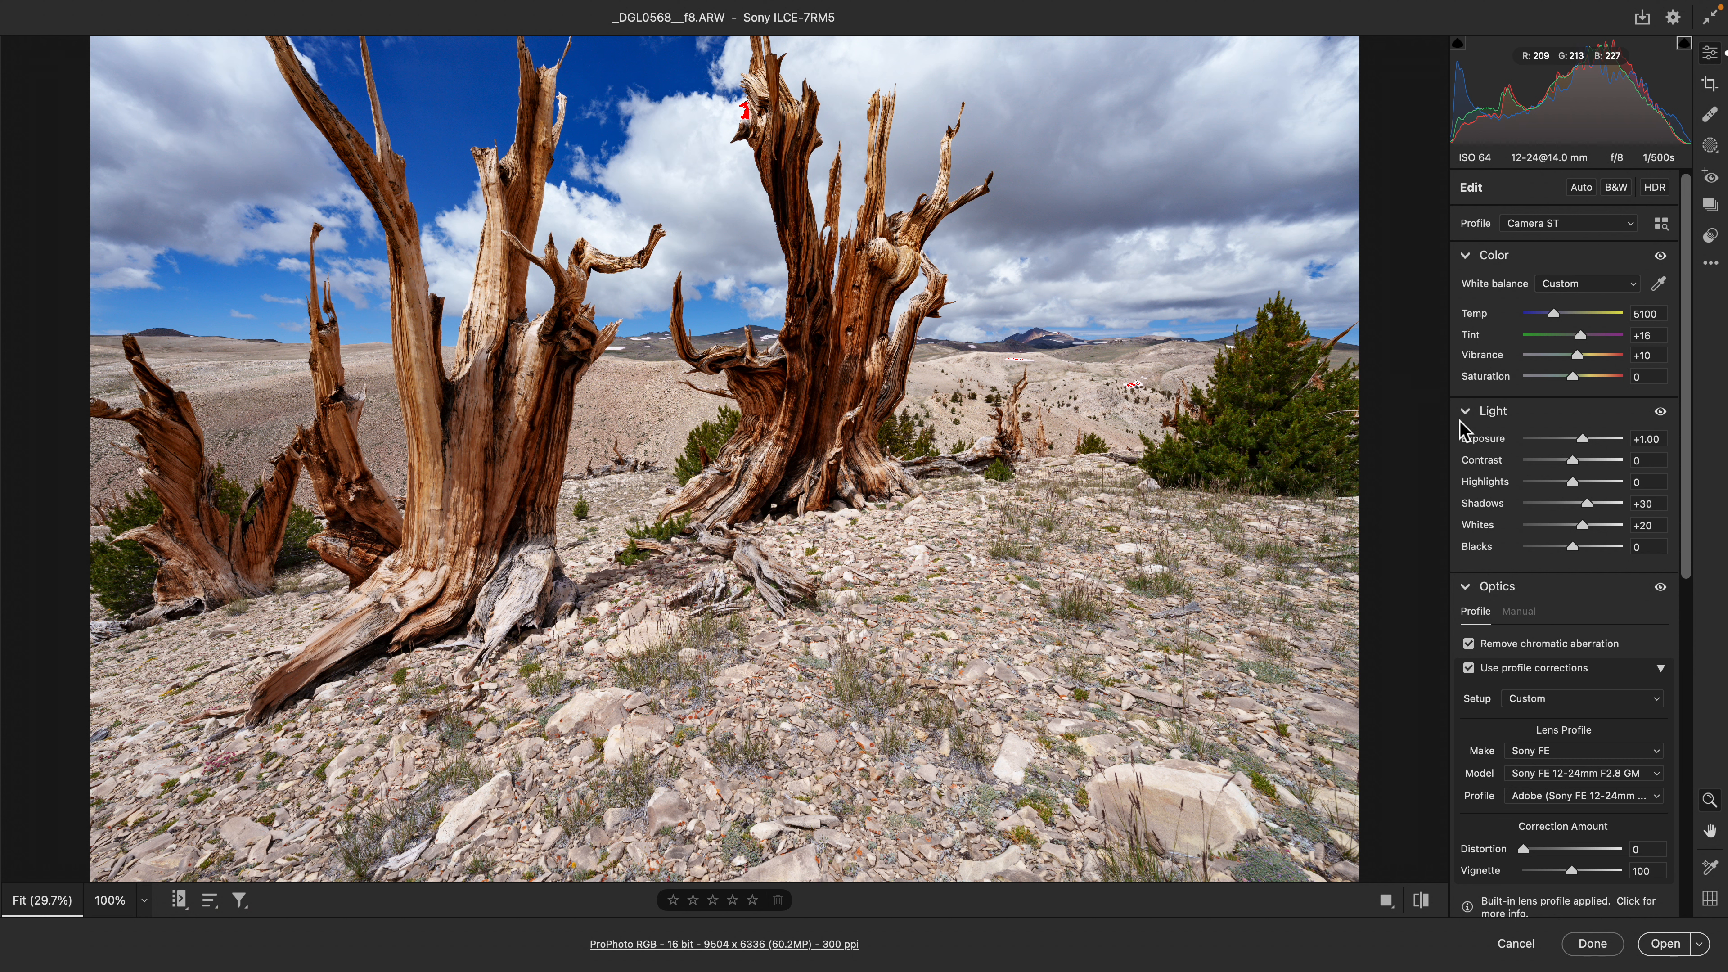
- Set the tint to +30 and compare before and after by undoing and redoing the change
{"action": "left_click", "coordinate": [1657, 336]}
{"action": "left_click_drag", "start_coordinate": [1657, 335], "coordinate": [1598, 334]}
{"action": "type", "text": "30"}
{"action": "key", "text": "Tab"}
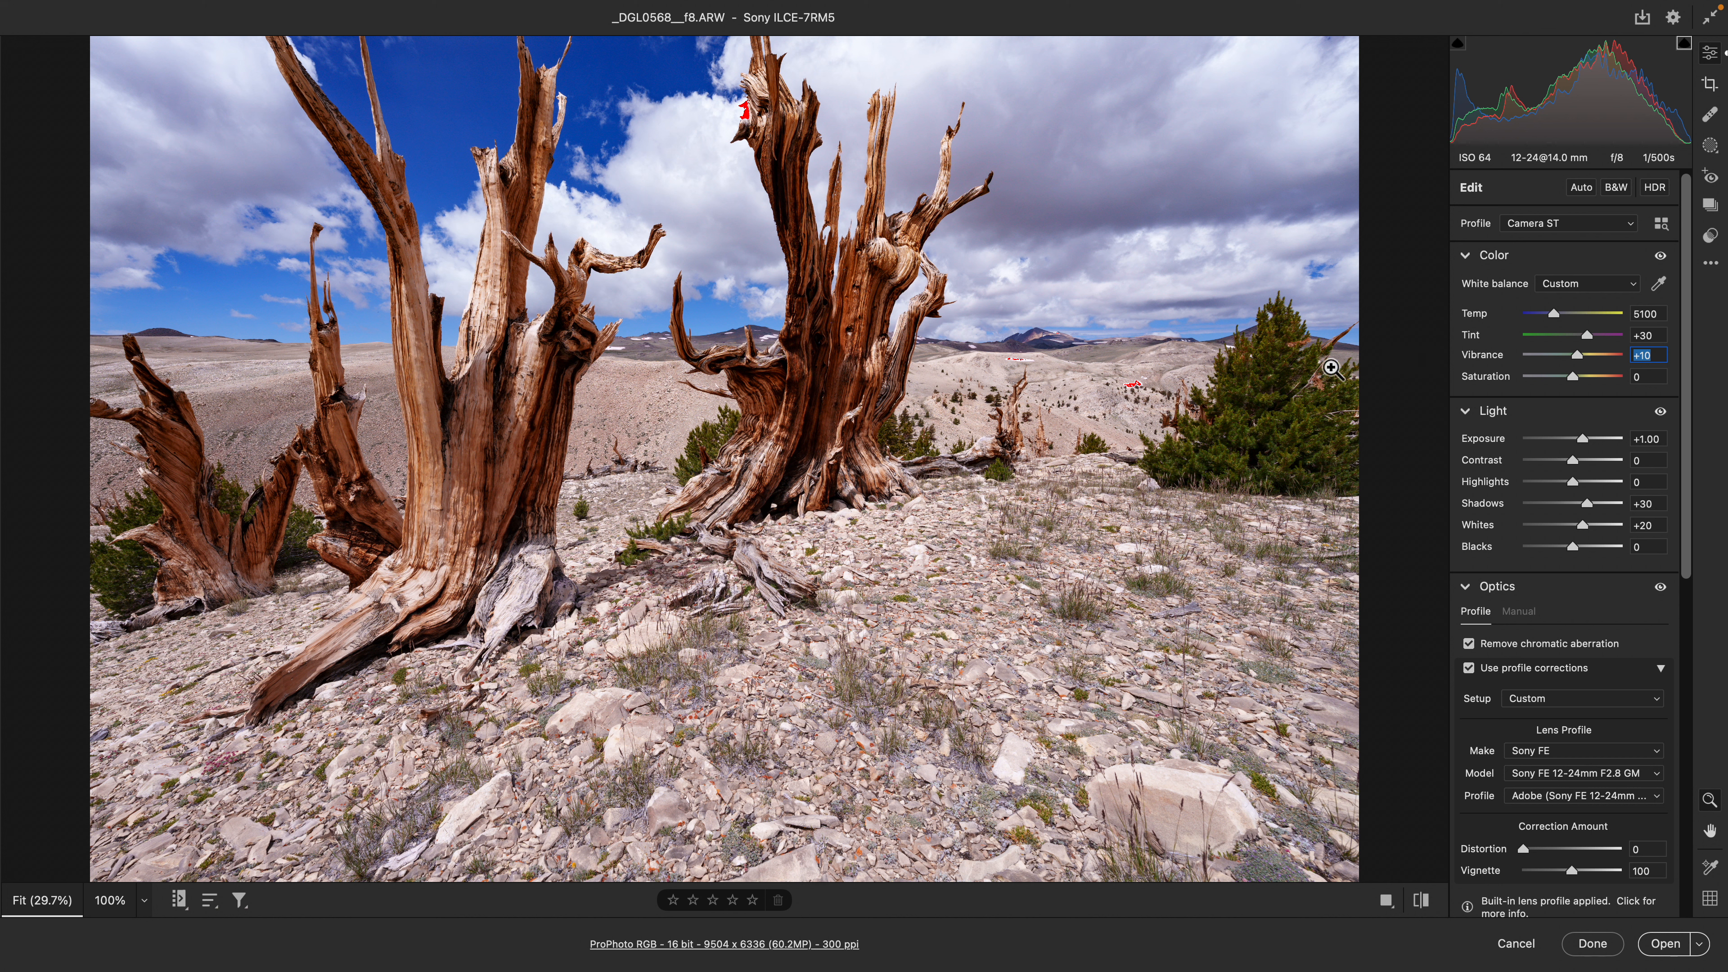
{"action": "key", "text": "super+z"}
{"action": "key", "text": "super+shift+z"}
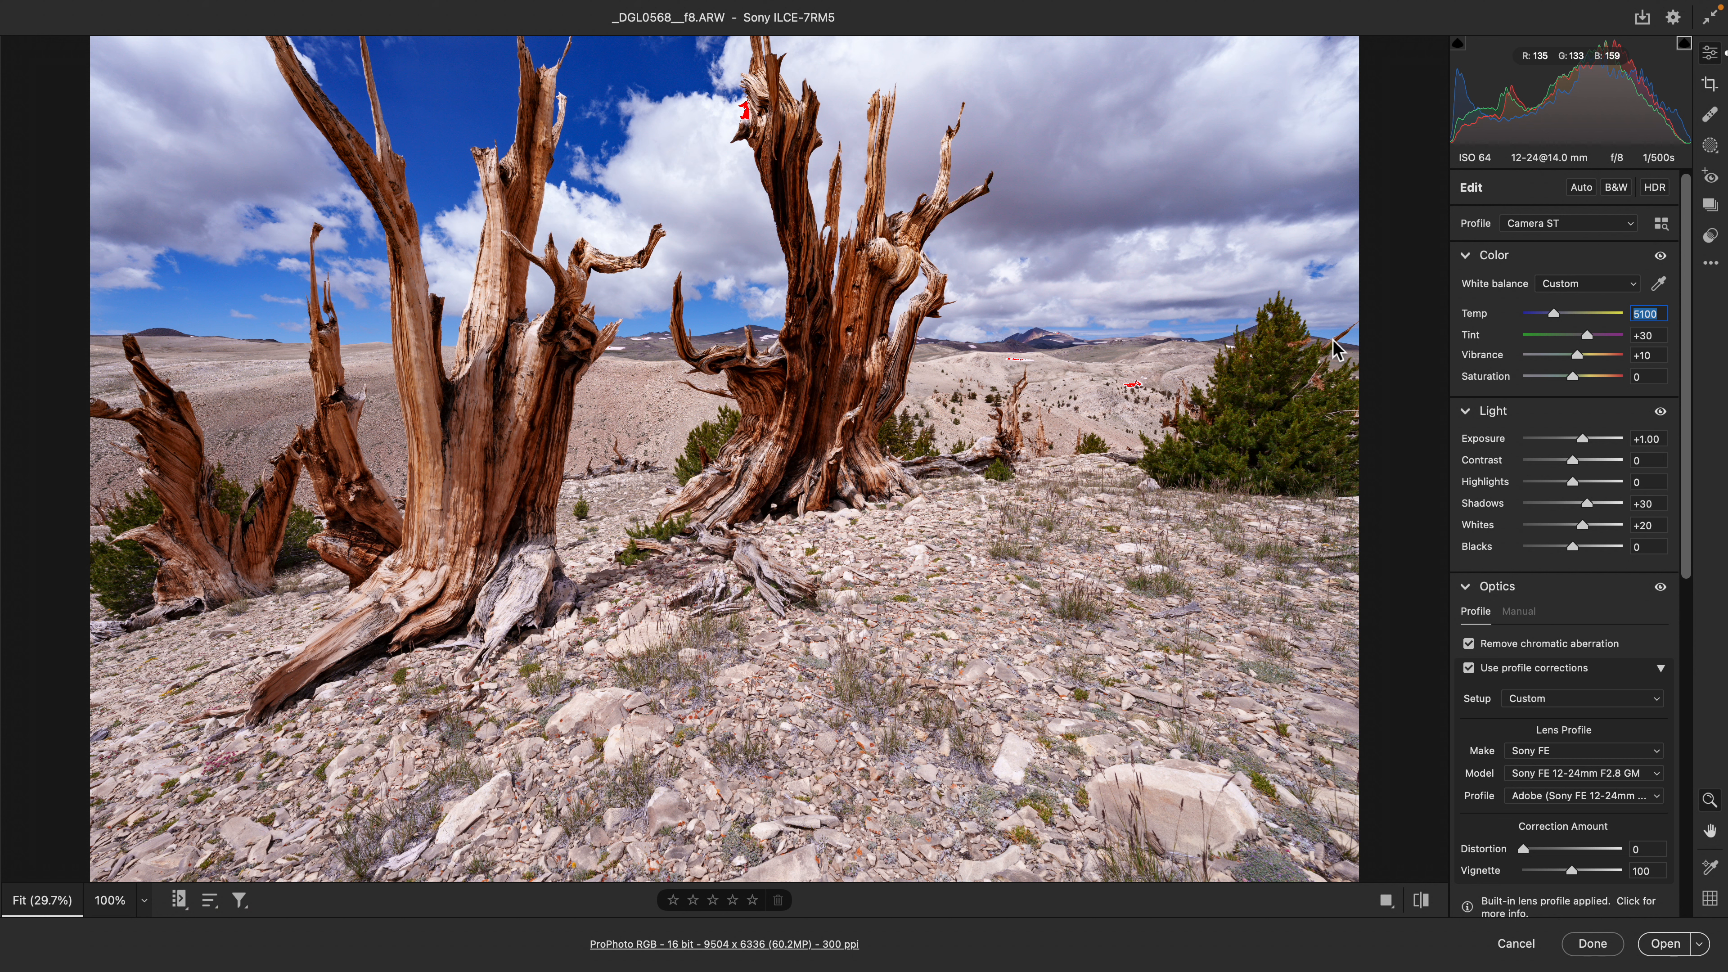
- Undo the tint change and compare Camera ST with Adobe Color by repeatedly undoing and redoing the profile change
{"action": "key", "text": "super+z"}
{"action": "key", "text": "super+z"}
{"action": "key", "text": "super+z"}
{"action": "key", "text": "super+shift+z"}
{"action": "key", "text": "super+z"}
{"action": "key", "text": "super+shift+z"}
{"action": "key", "text": "super+z"}
{"action": "key", "text": "super+shift+z"}
{"action": "key", "text": "super+z"}
{"action": "key", "text": "super+shift+z"}
- Set the photo's profile back to Adobe Color
{"action": "left_click", "coordinate": [1585, 230]}
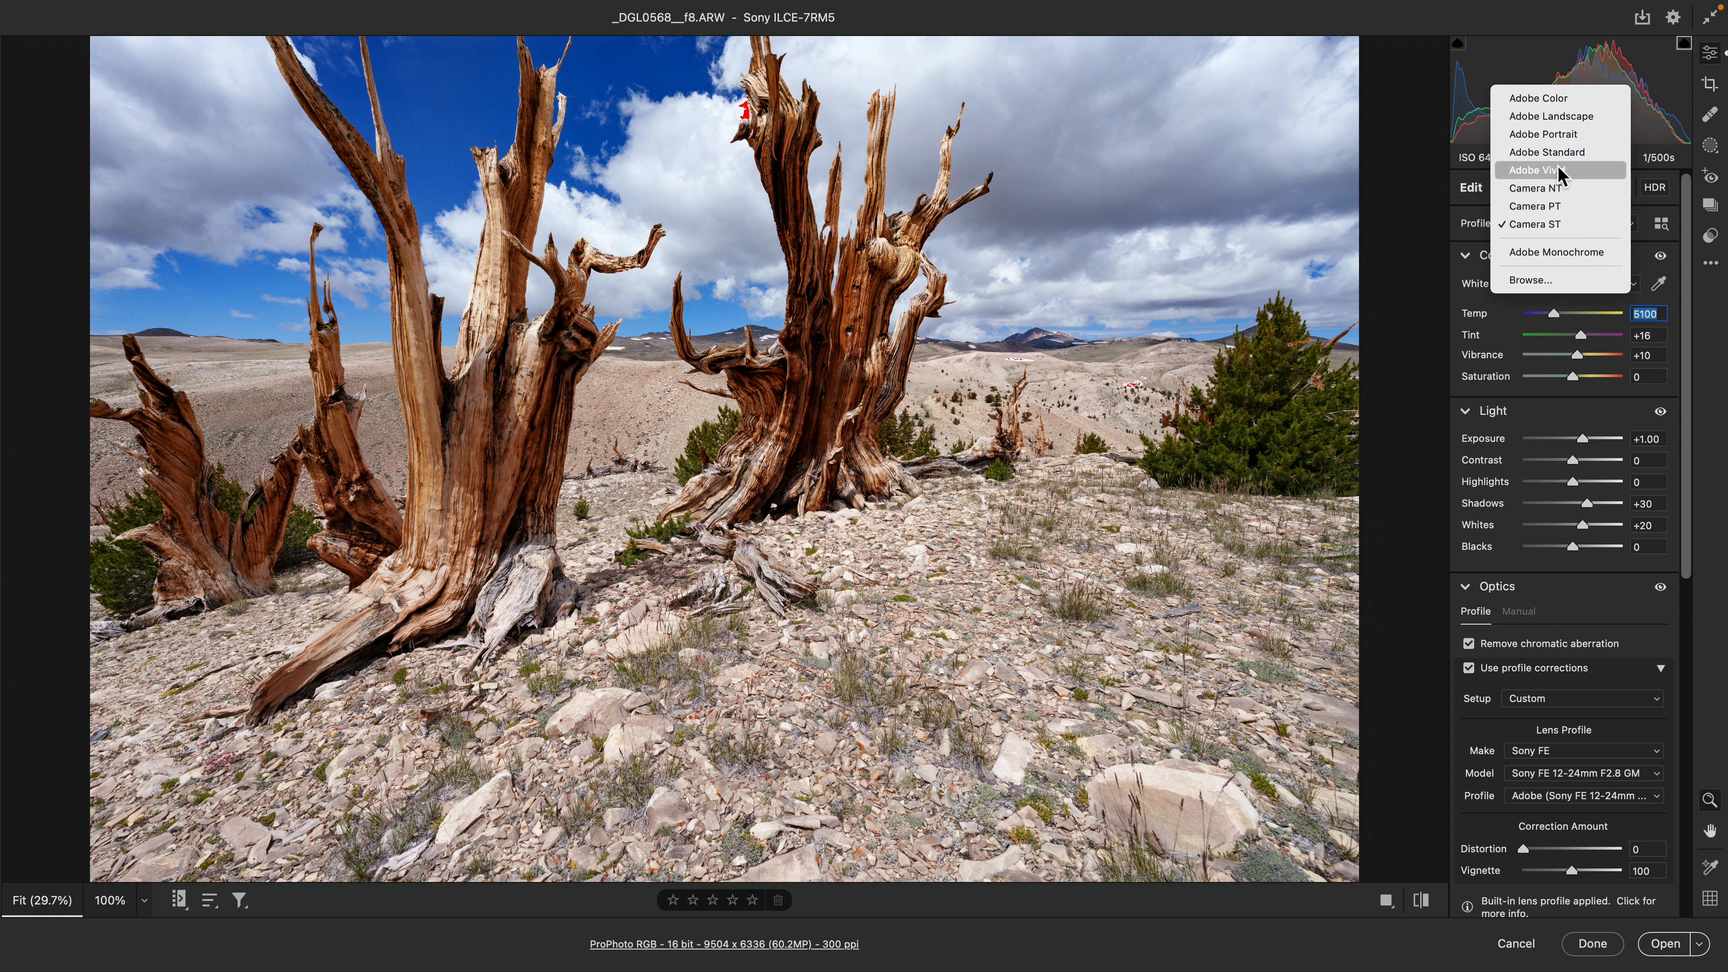
{"action": "left_click", "coordinate": [1539, 99]}
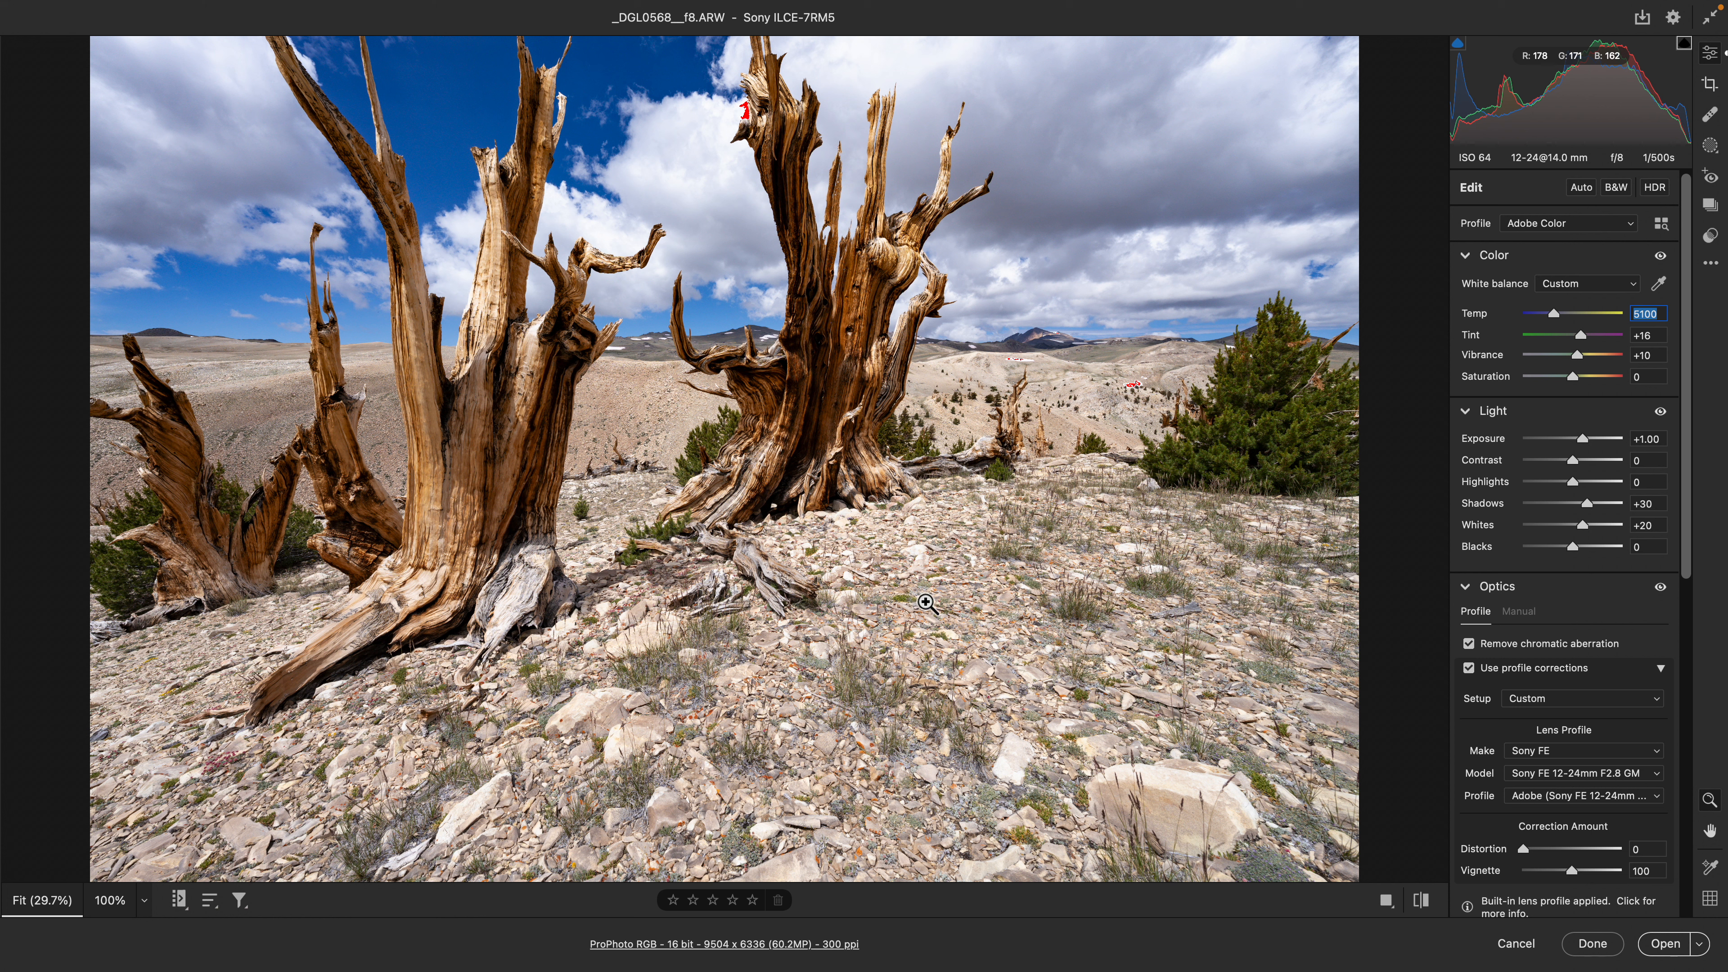
- Open the profile browser, examine the Camera Matching profile thumbnails, and return to the edit settings
{"action": "left_click", "coordinate": [1568, 224]}
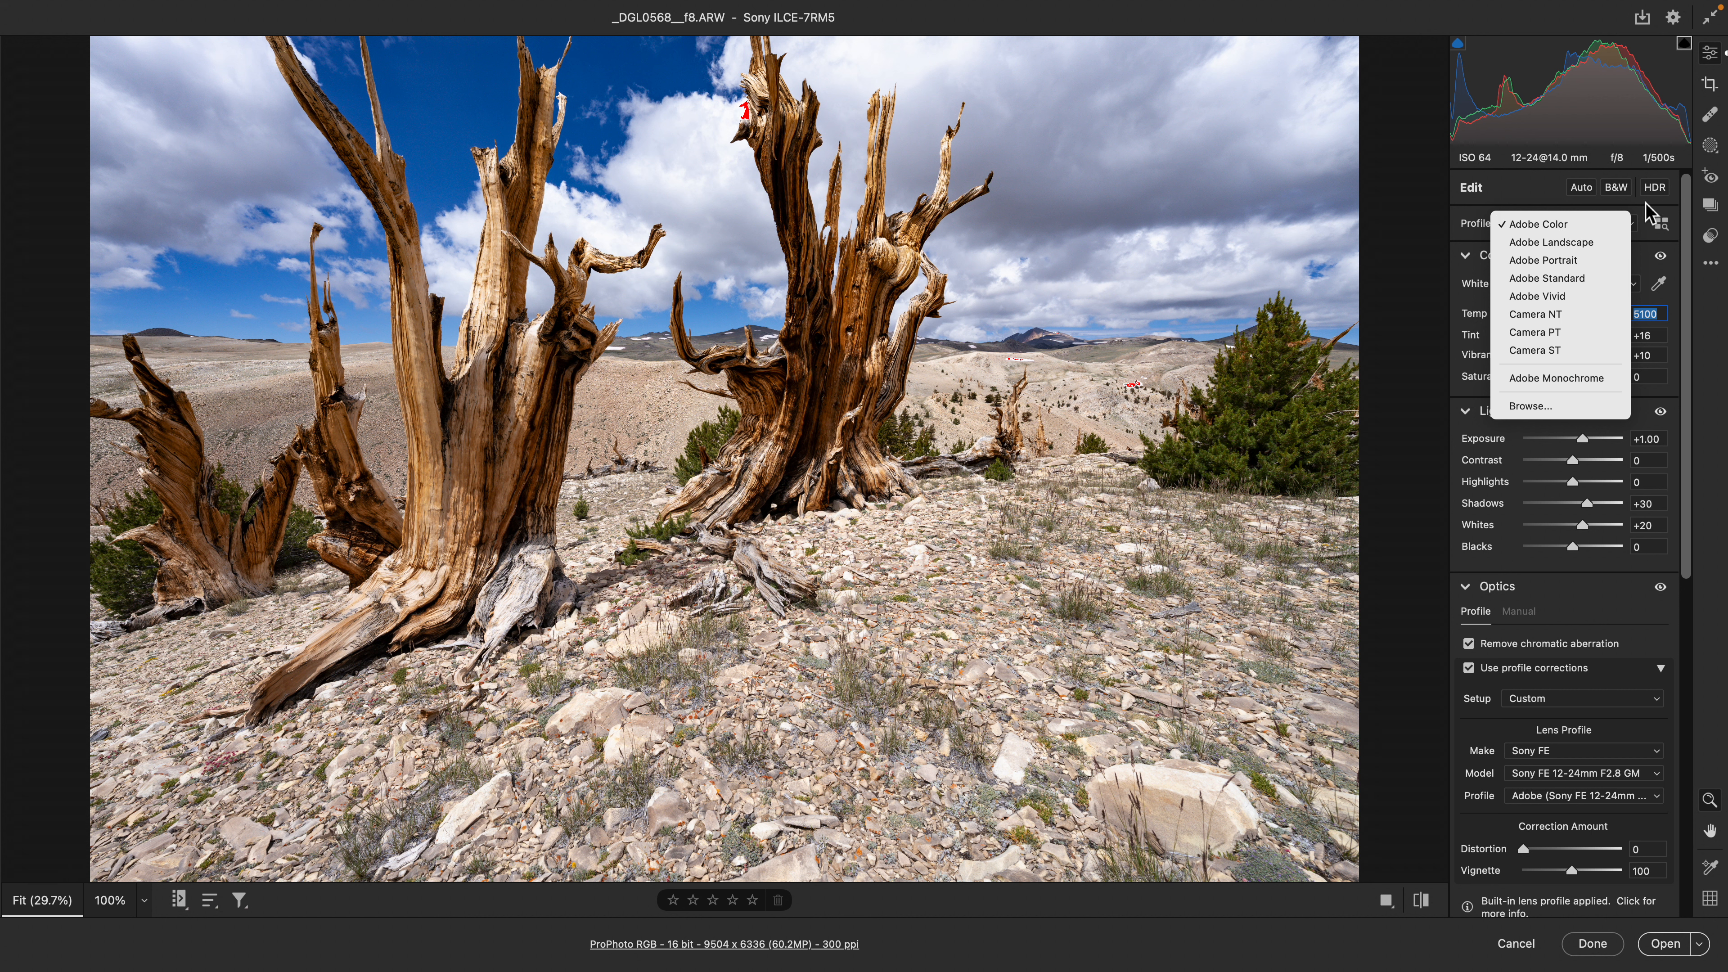
{"action": "left_click", "coordinate": [1661, 224]}
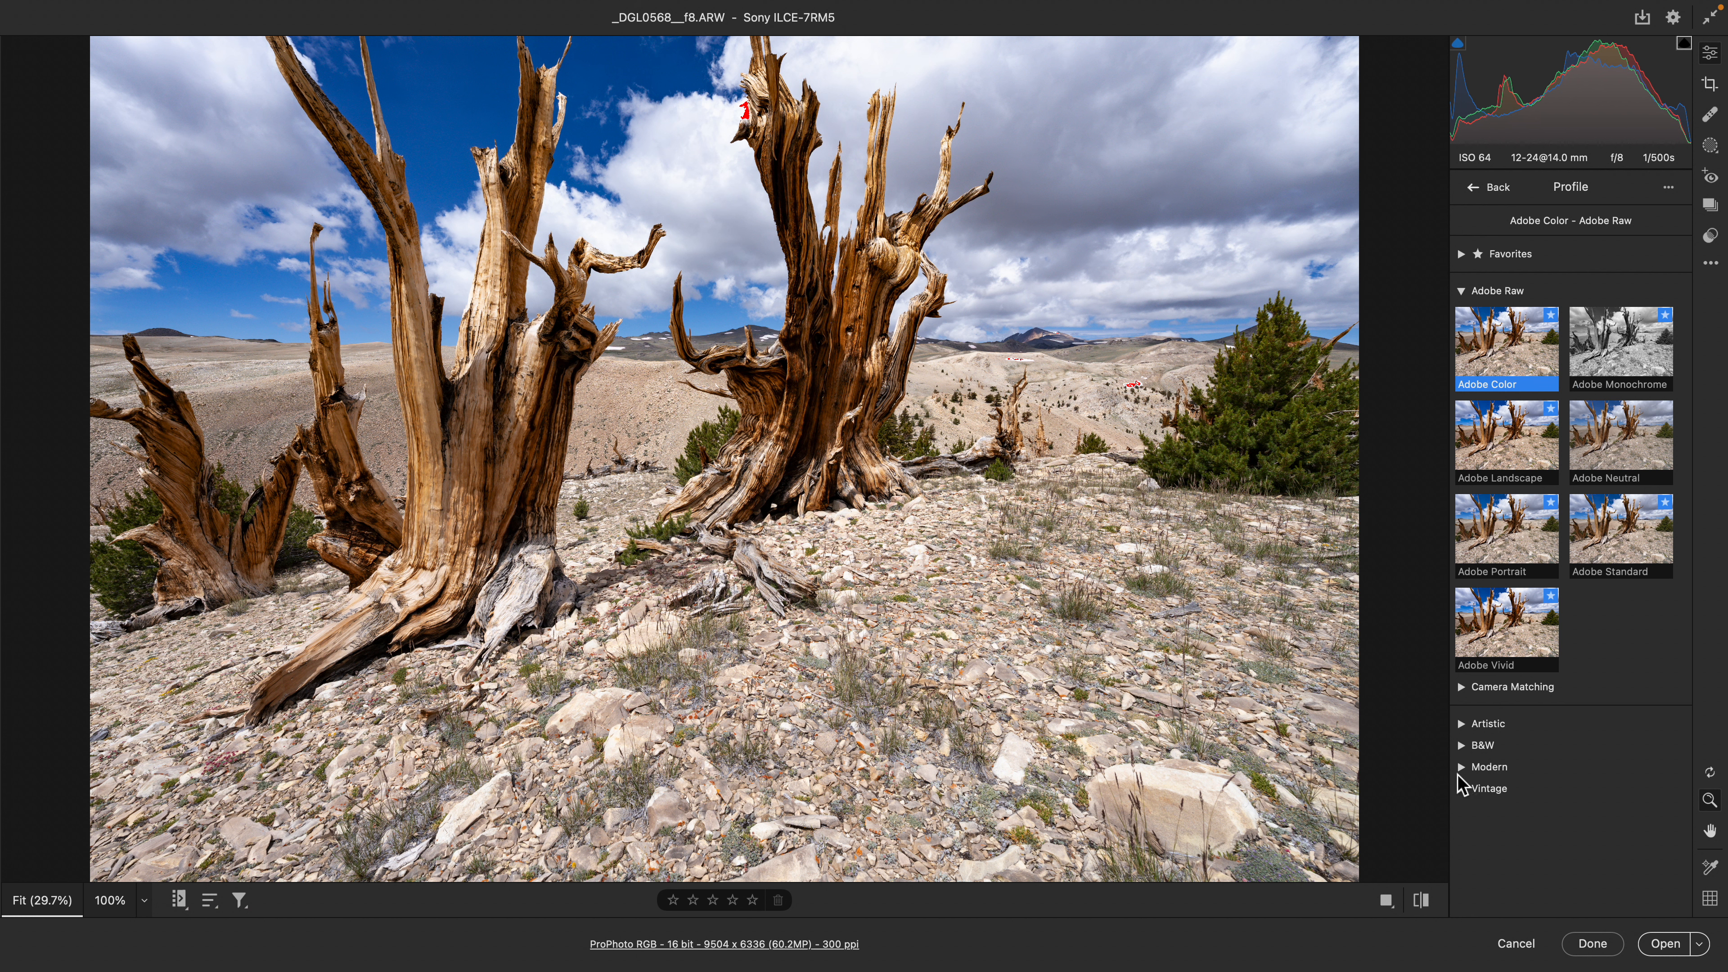
{"action": "left_click", "coordinate": [1463, 689]}
{"action": "scroll", "coordinate": [1512, 699], "scroll_direction": "down", "scroll_amount": 5}
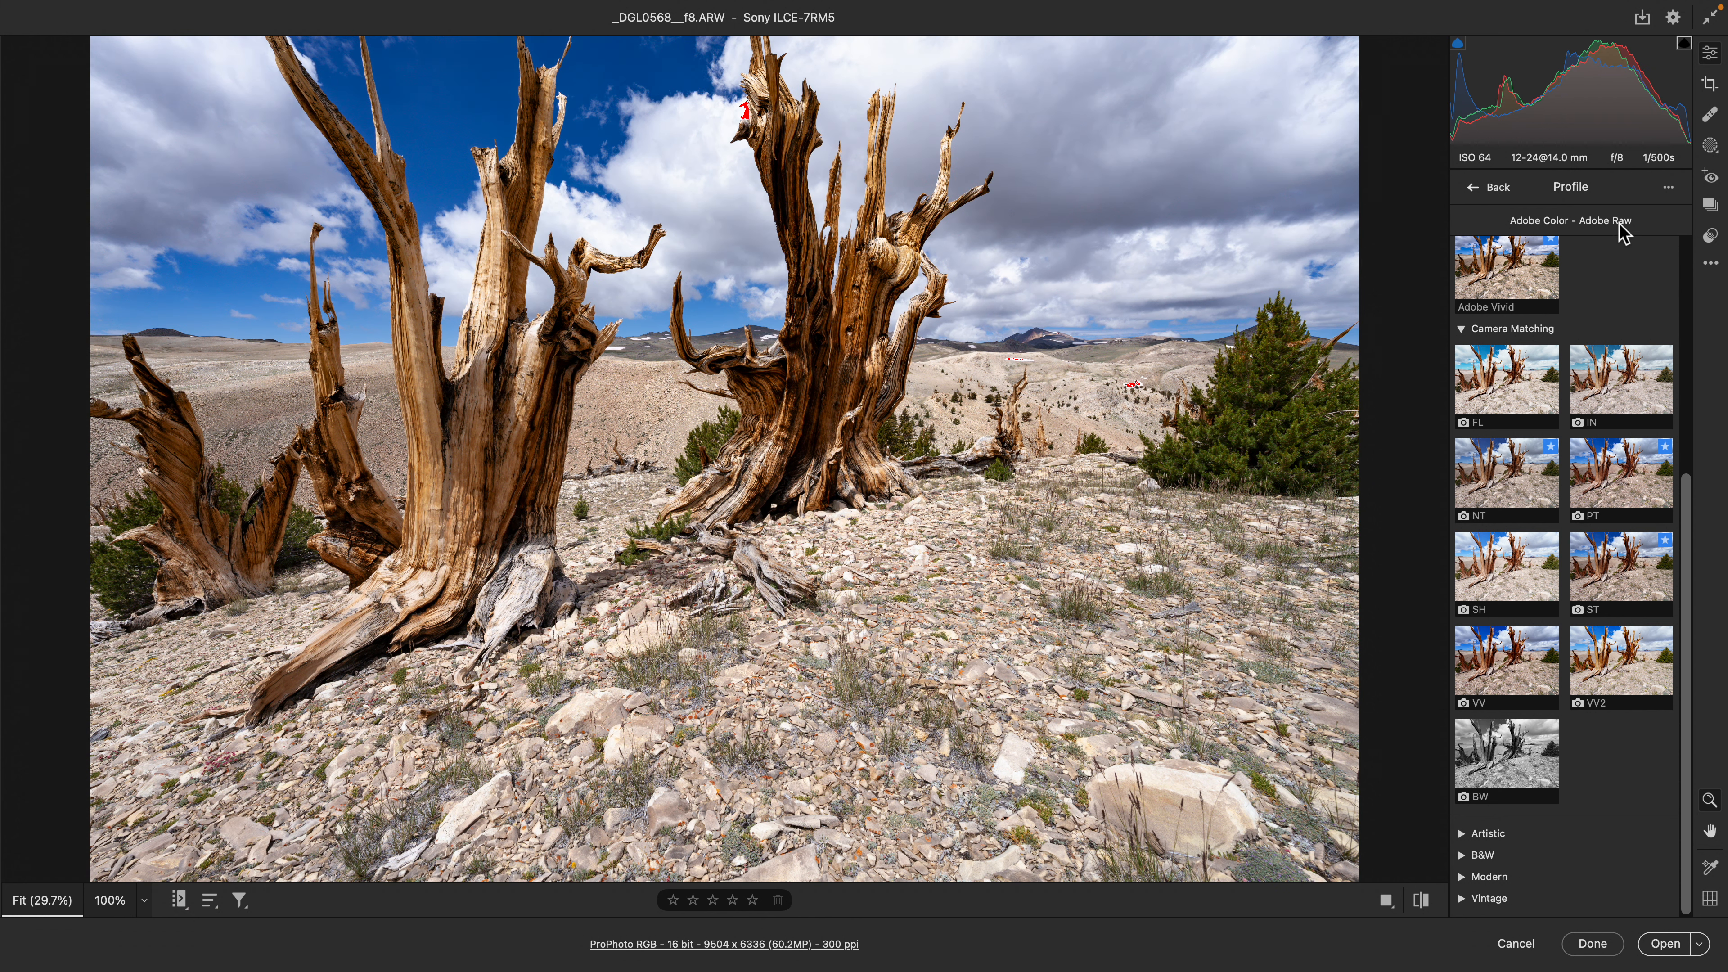
{"action": "left_click", "coordinate": [1483, 191]}
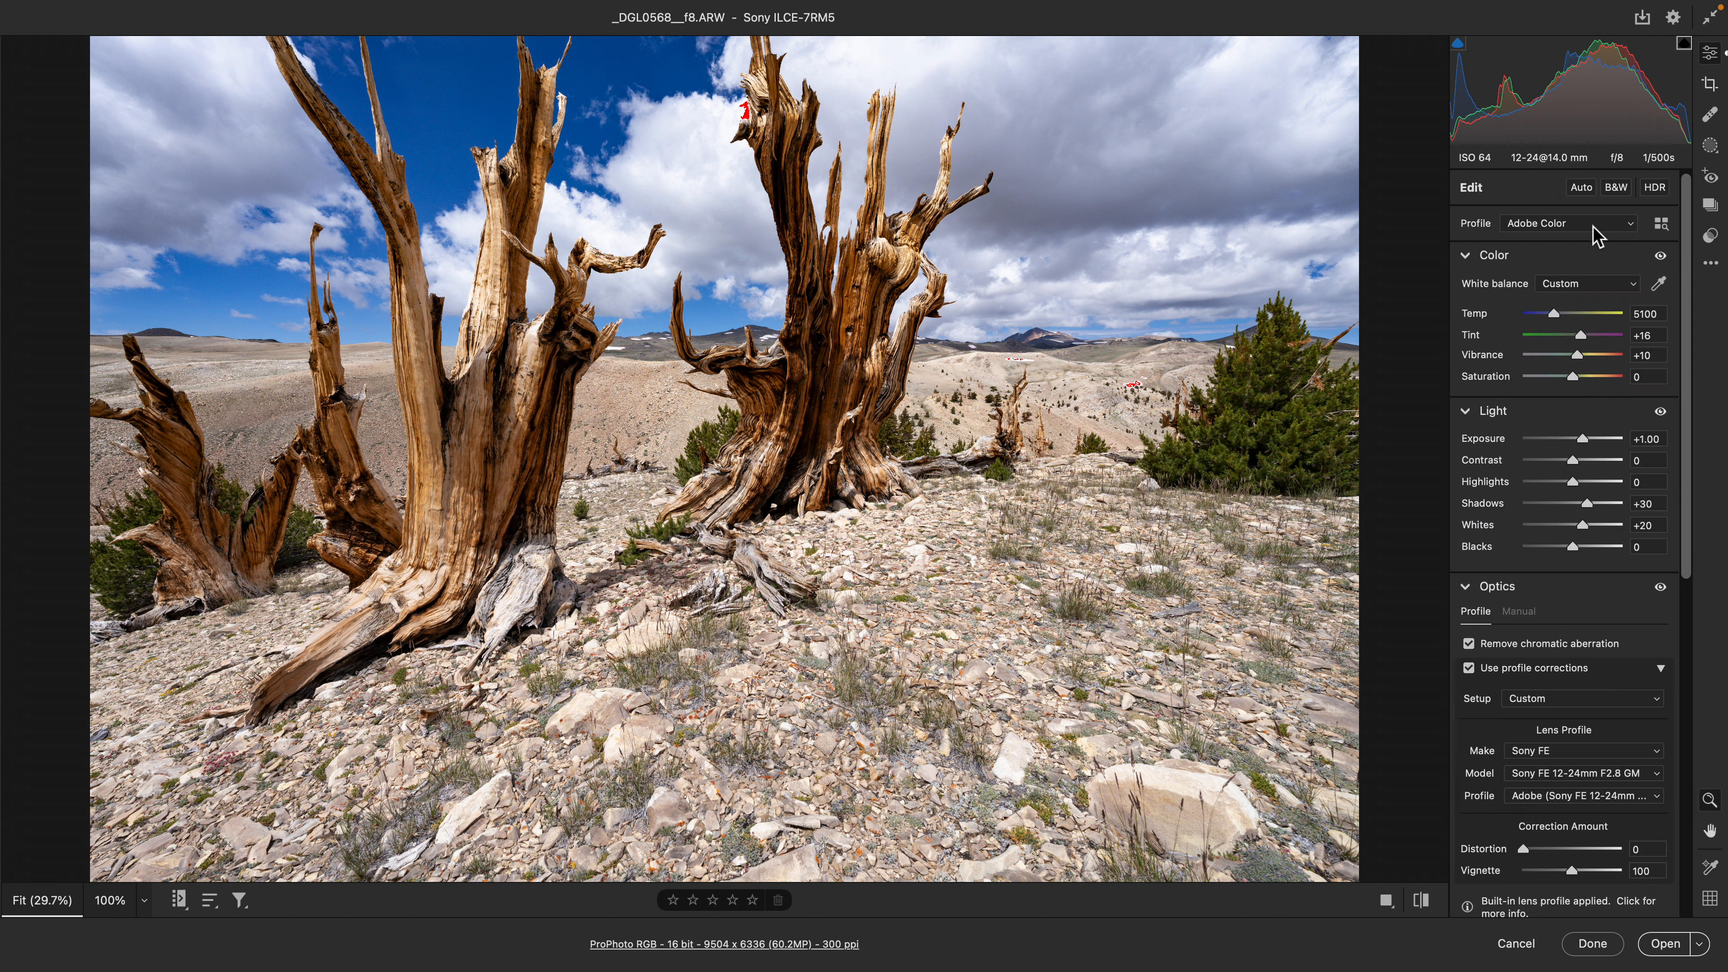
- Try the Adobe Landscape, Adobe Portrait and Adobe Standard profiles on the photo one after another
{"action": "left_click", "coordinate": [1613, 224]}
{"action": "left_click", "coordinate": [1533, 199]}
{"action": "left_click", "coordinate": [1523, 225]}
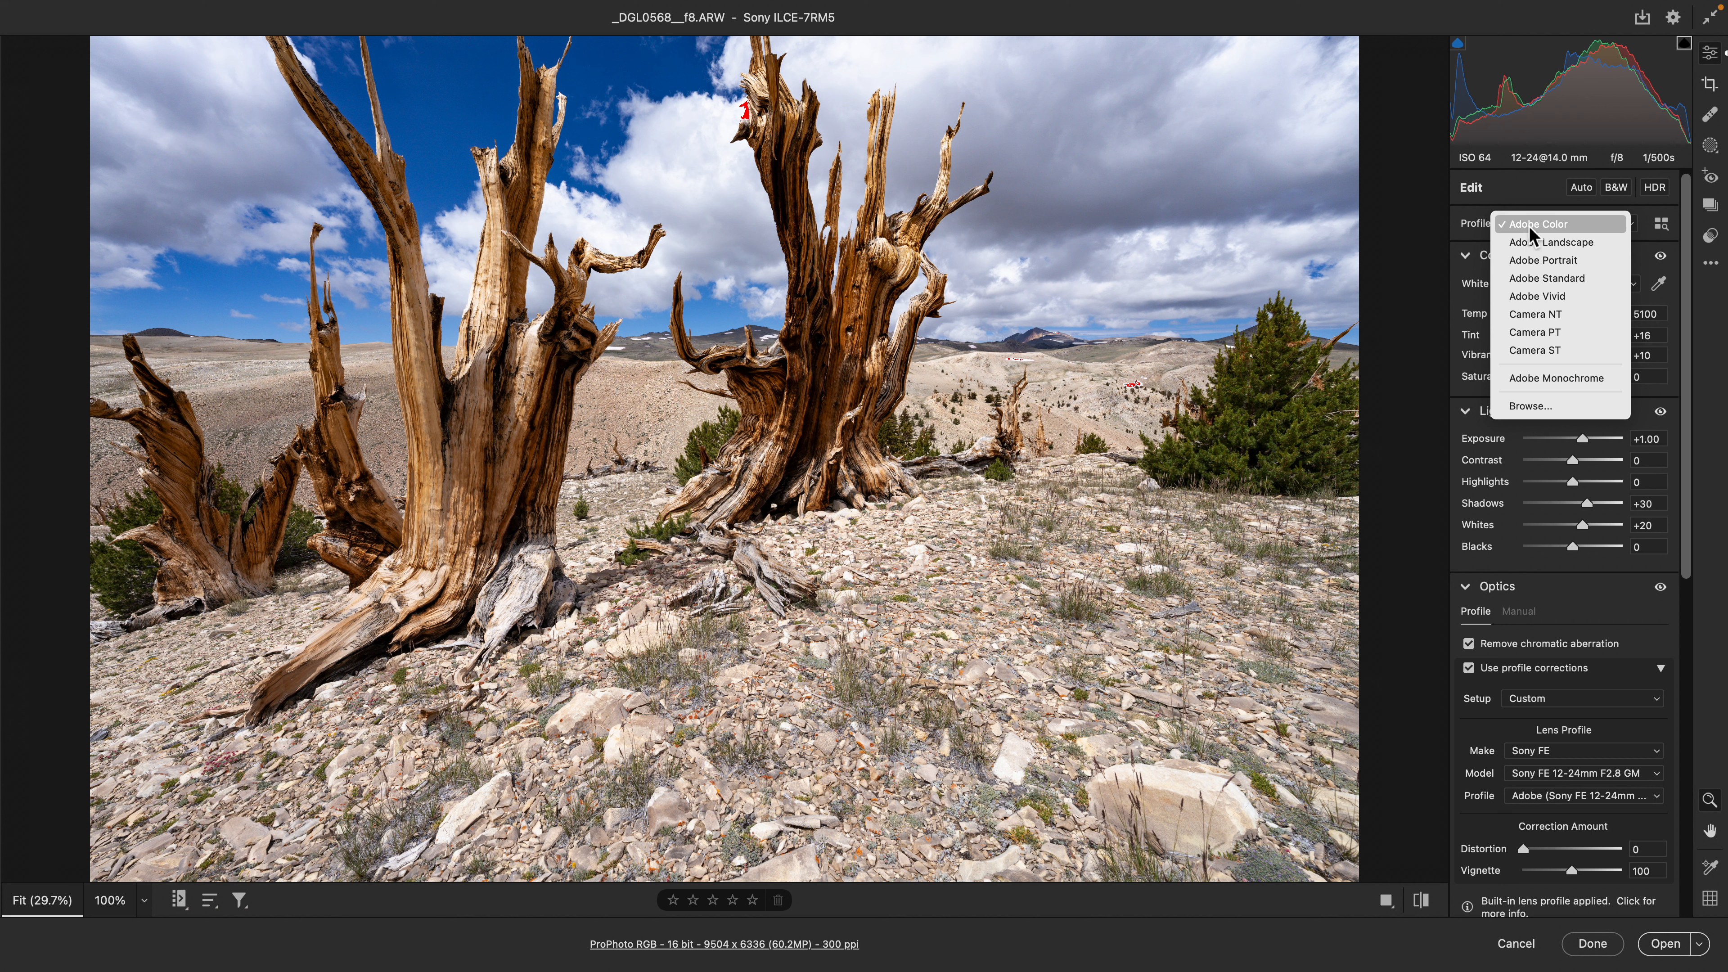
{"action": "left_click", "coordinate": [1528, 243]}
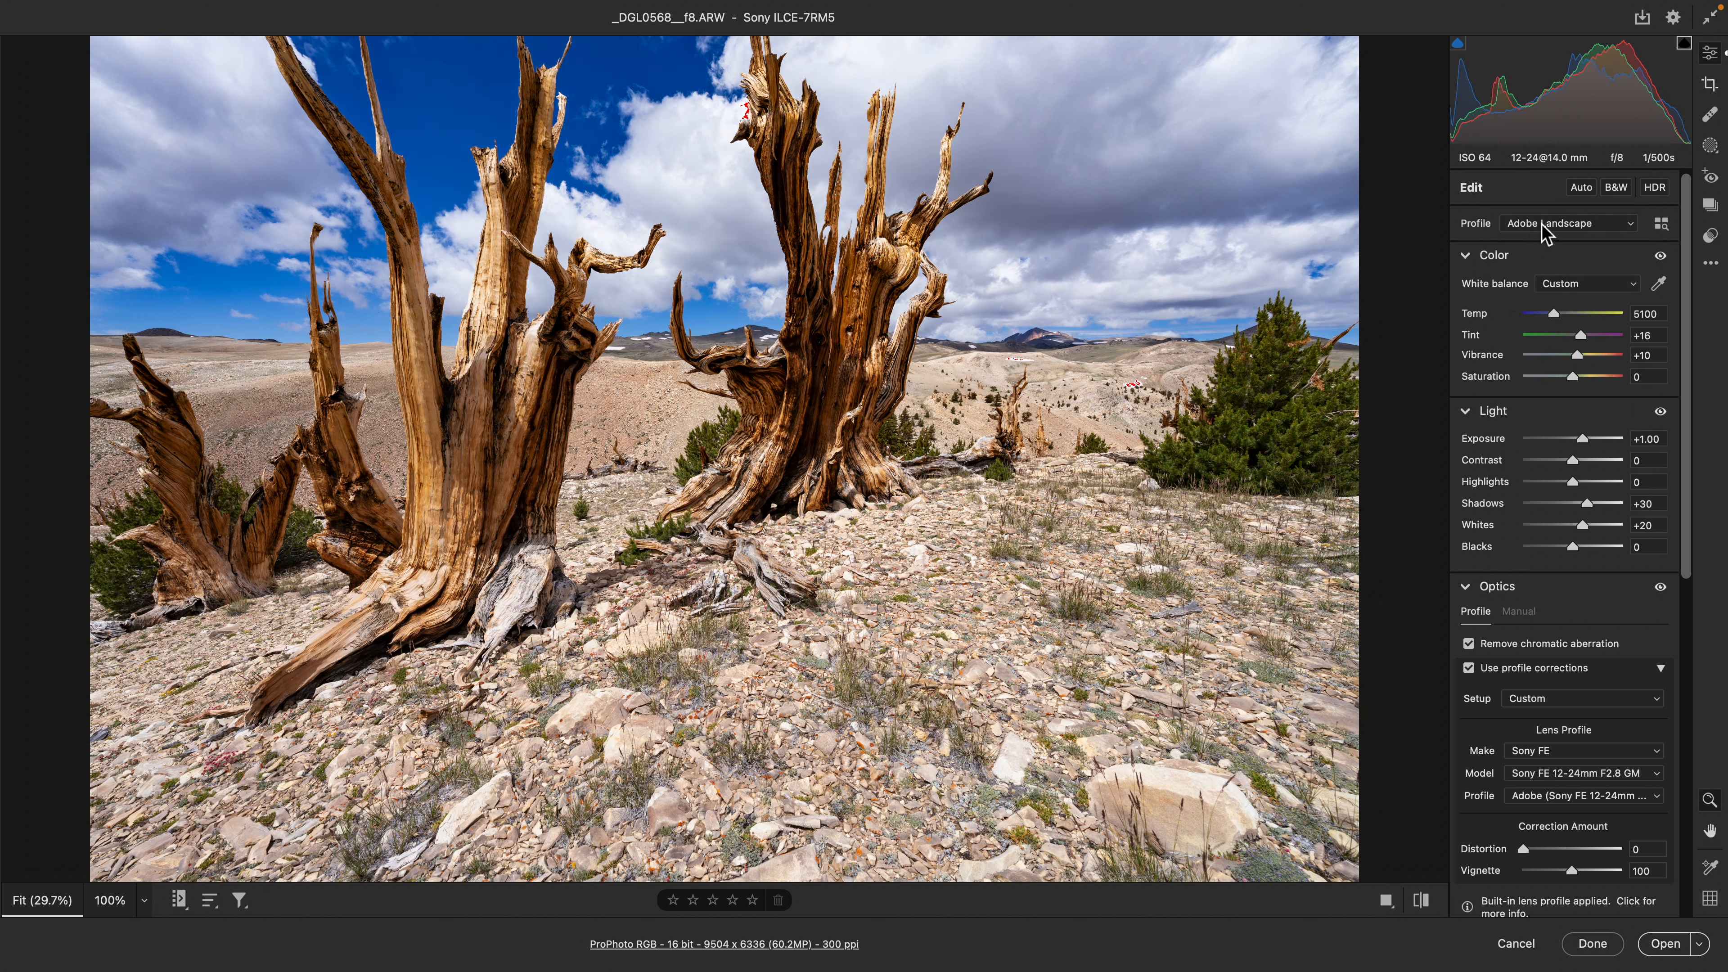
{"action": "left_click", "coordinate": [1540, 223]}
{"action": "left_click", "coordinate": [1538, 245]}
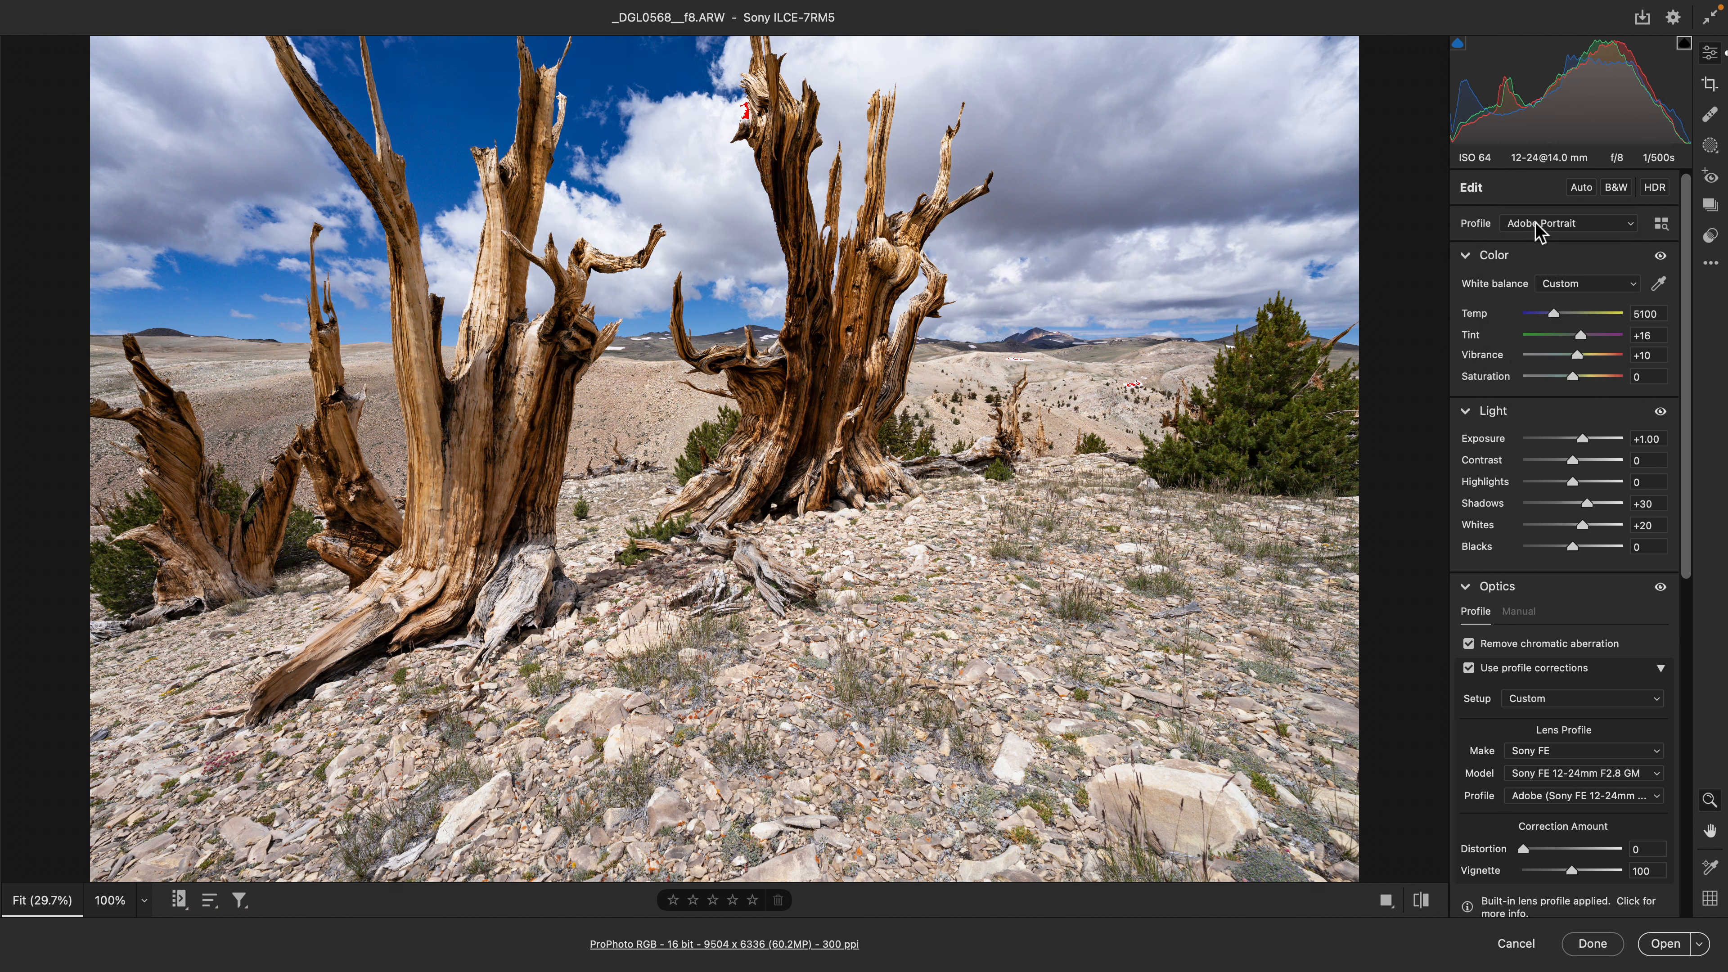
{"action": "left_click", "coordinate": [1539, 223]}
{"action": "left_click", "coordinate": [1533, 249]}
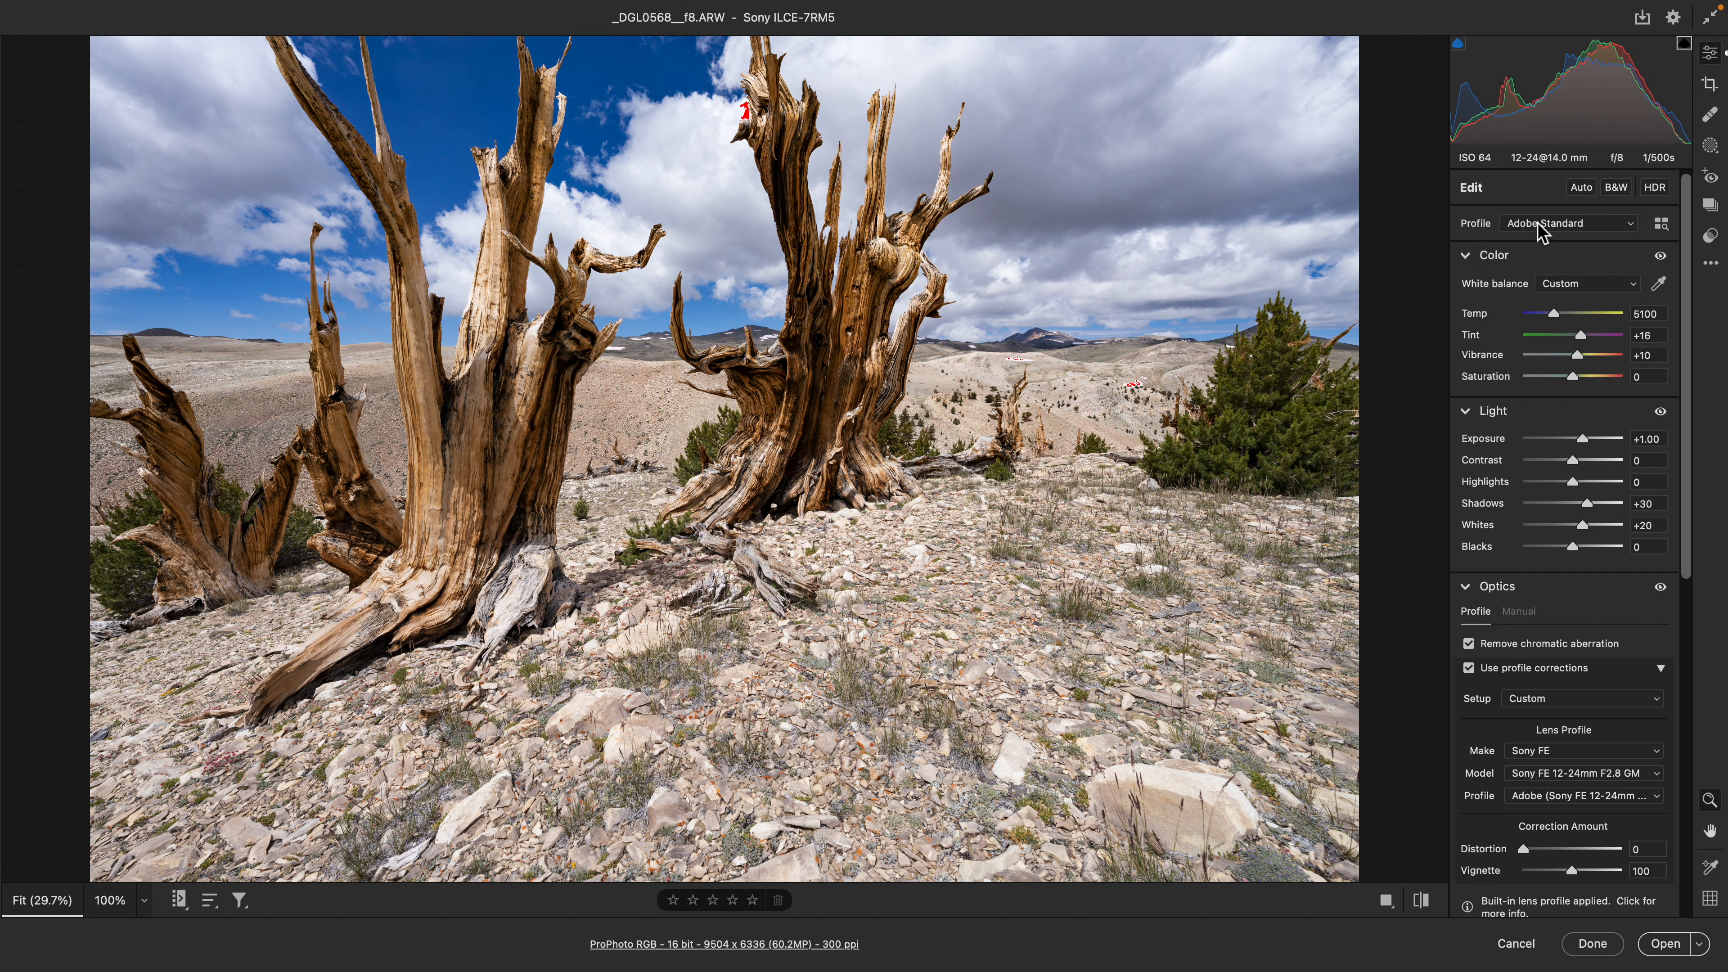
- Compare the Adobe Landscape profile with Adobe Color by applying each in turn
{"action": "left_click", "coordinate": [1541, 223]}
{"action": "left_click", "coordinate": [1543, 190]}
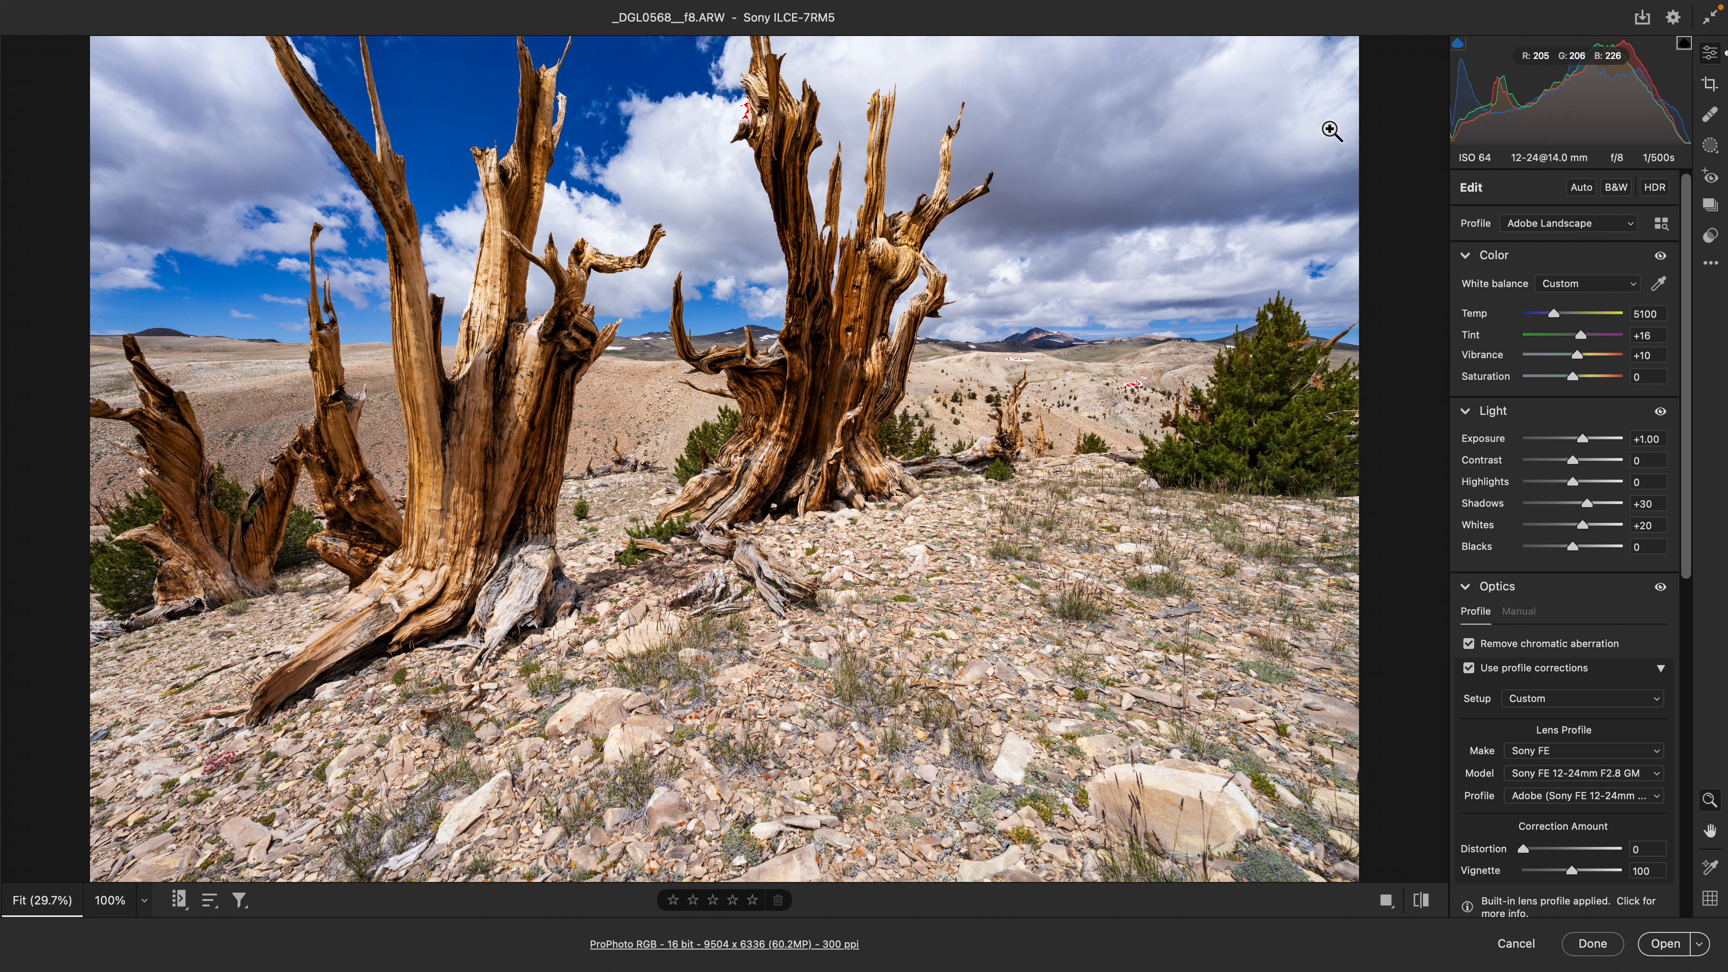
{"action": "left_click", "coordinate": [1564, 223]}
{"action": "left_click", "coordinate": [1560, 209]}
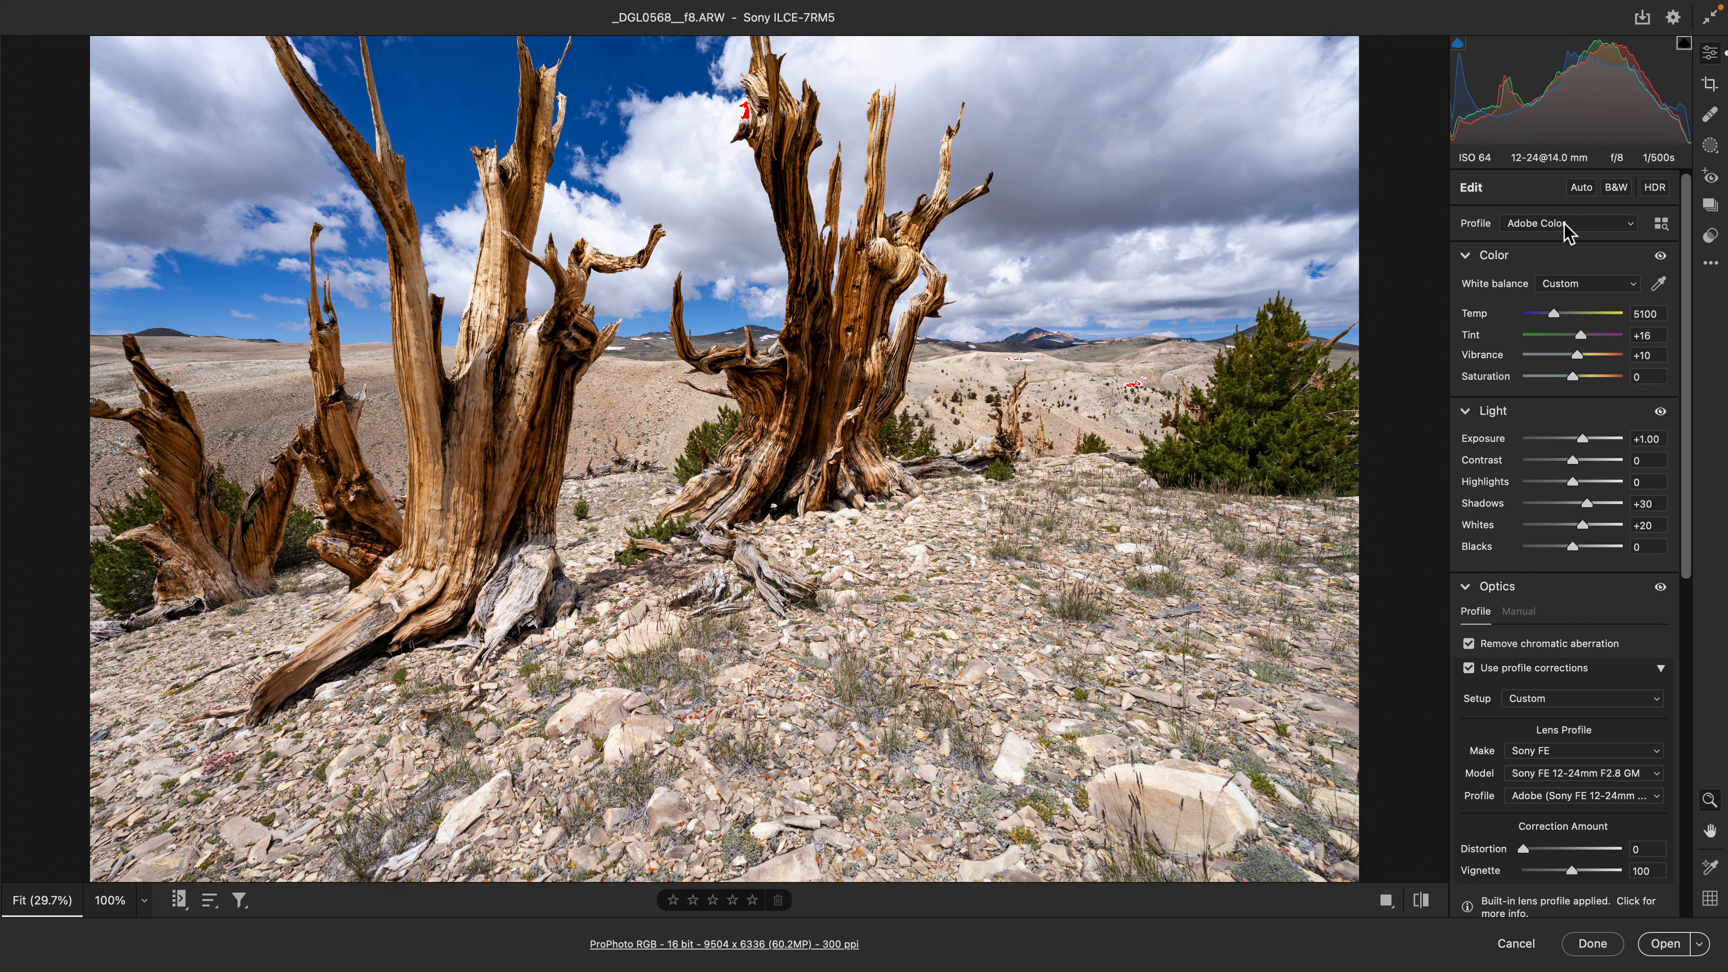
- Try the Camera PT profile on the photo and set the profile back to Adobe Color
{"action": "left_click", "coordinate": [1563, 226]}
{"action": "left_click", "coordinate": [1562, 331]}
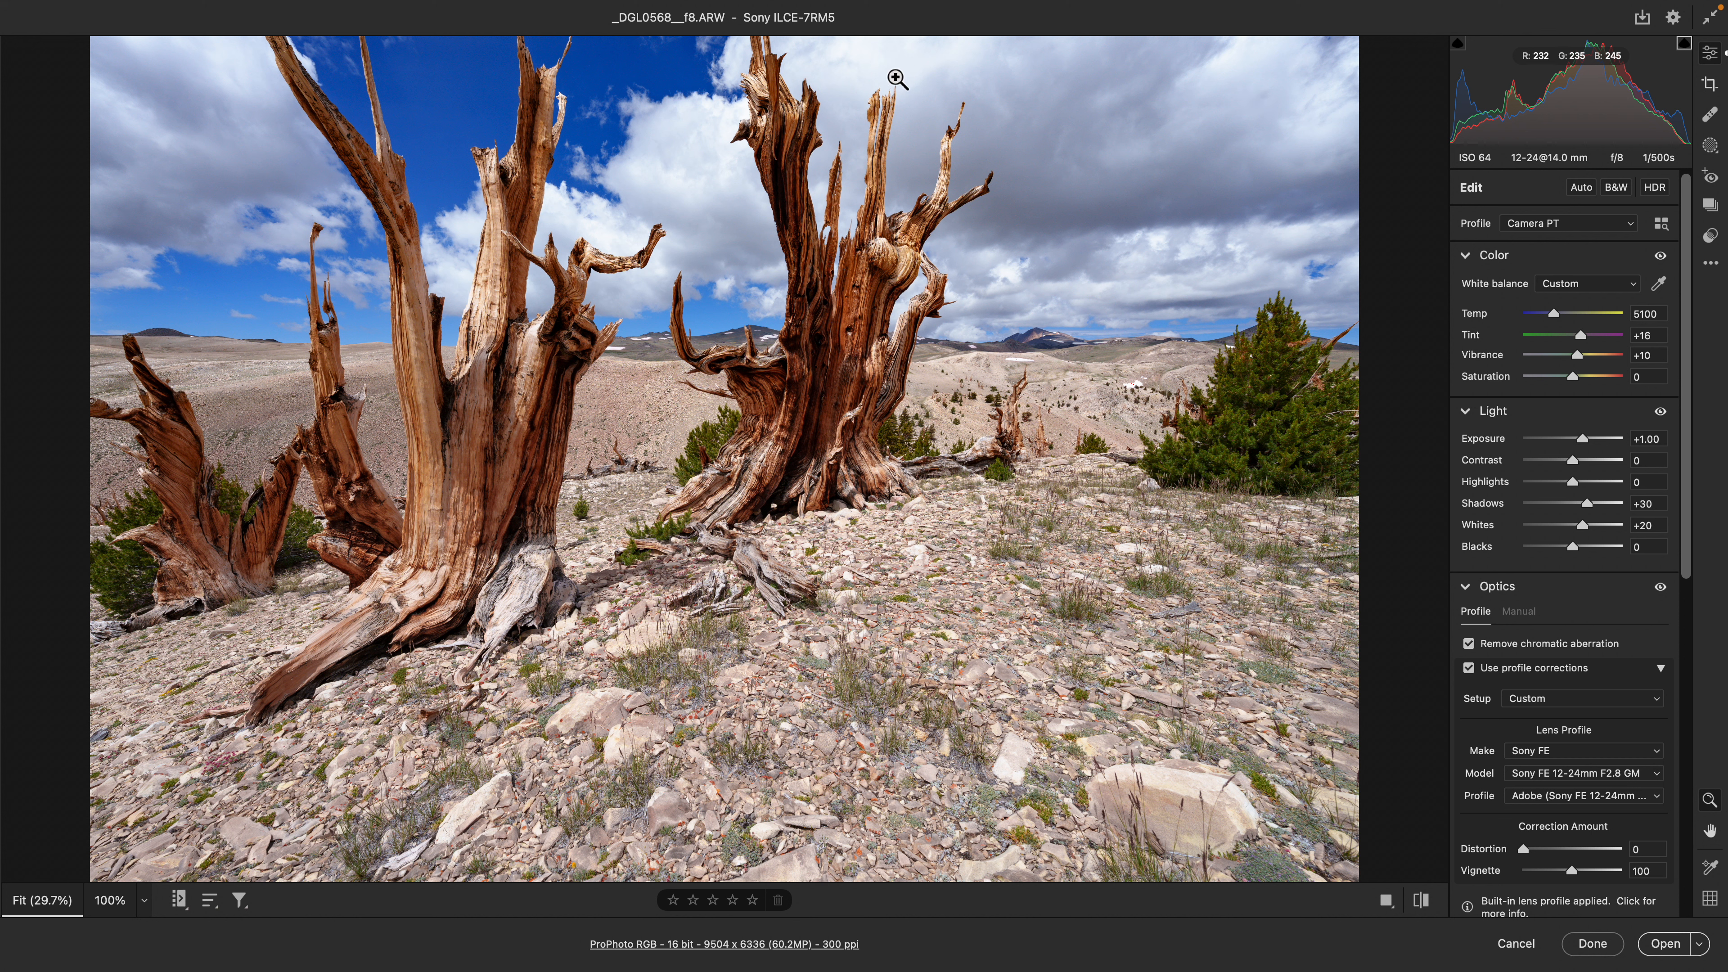
{"action": "left_click", "coordinate": [1552, 225]}
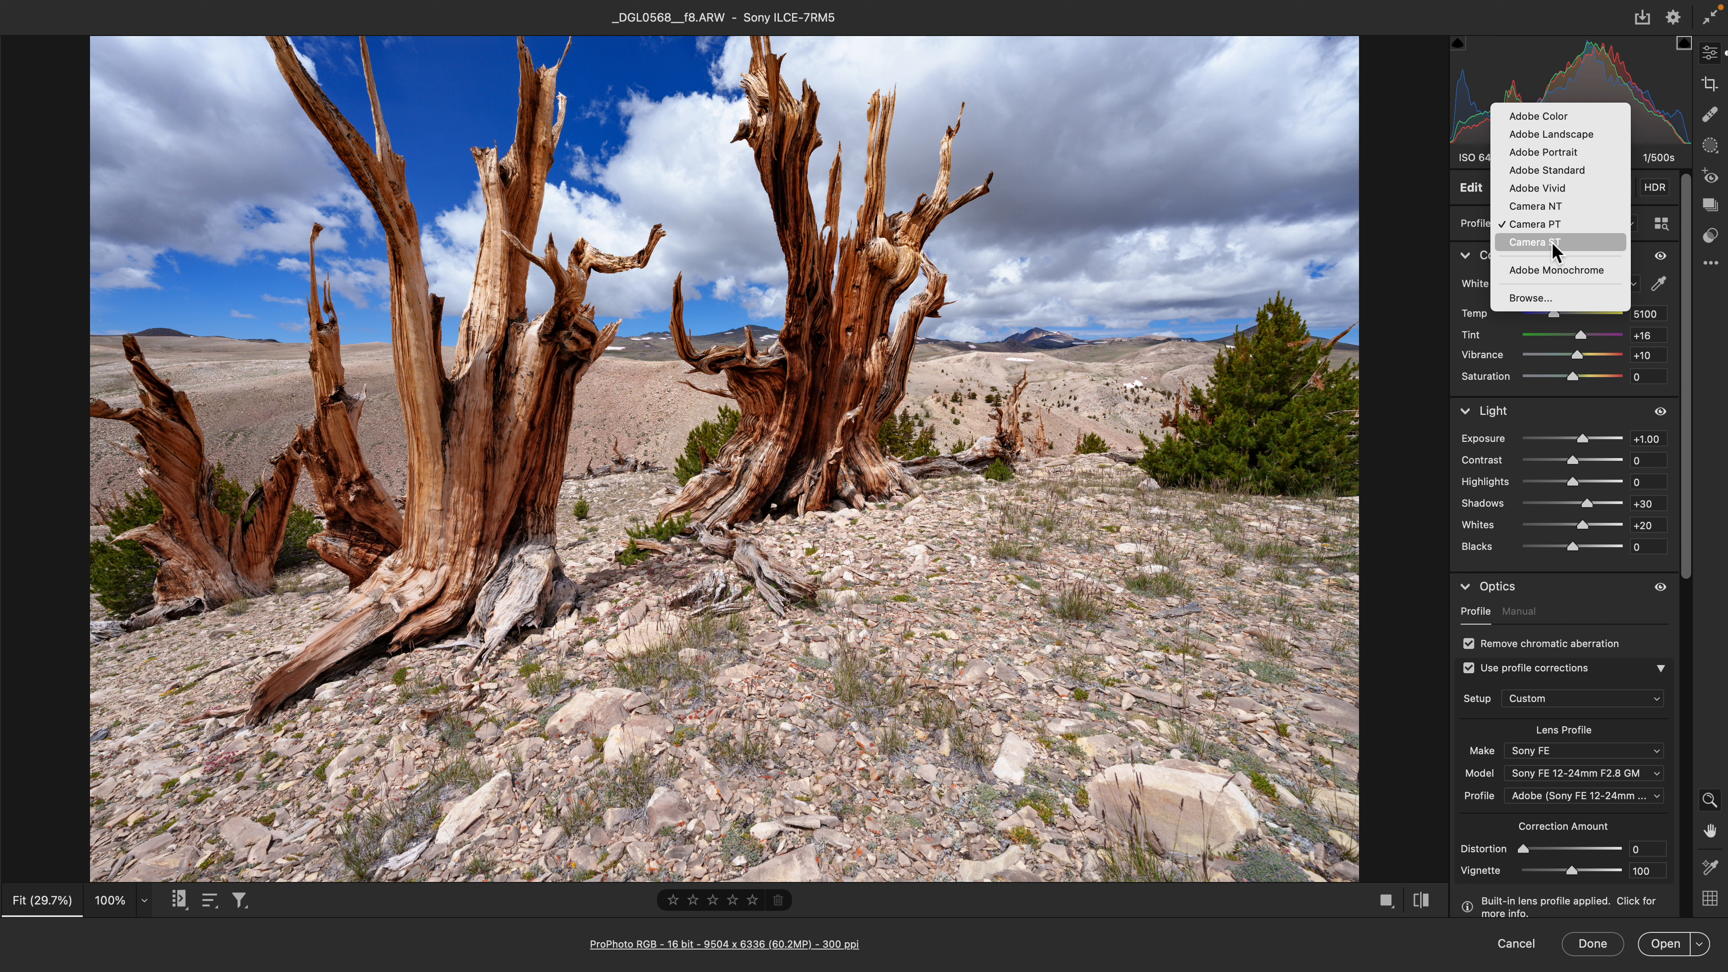
{"action": "left_click", "coordinate": [1556, 116]}
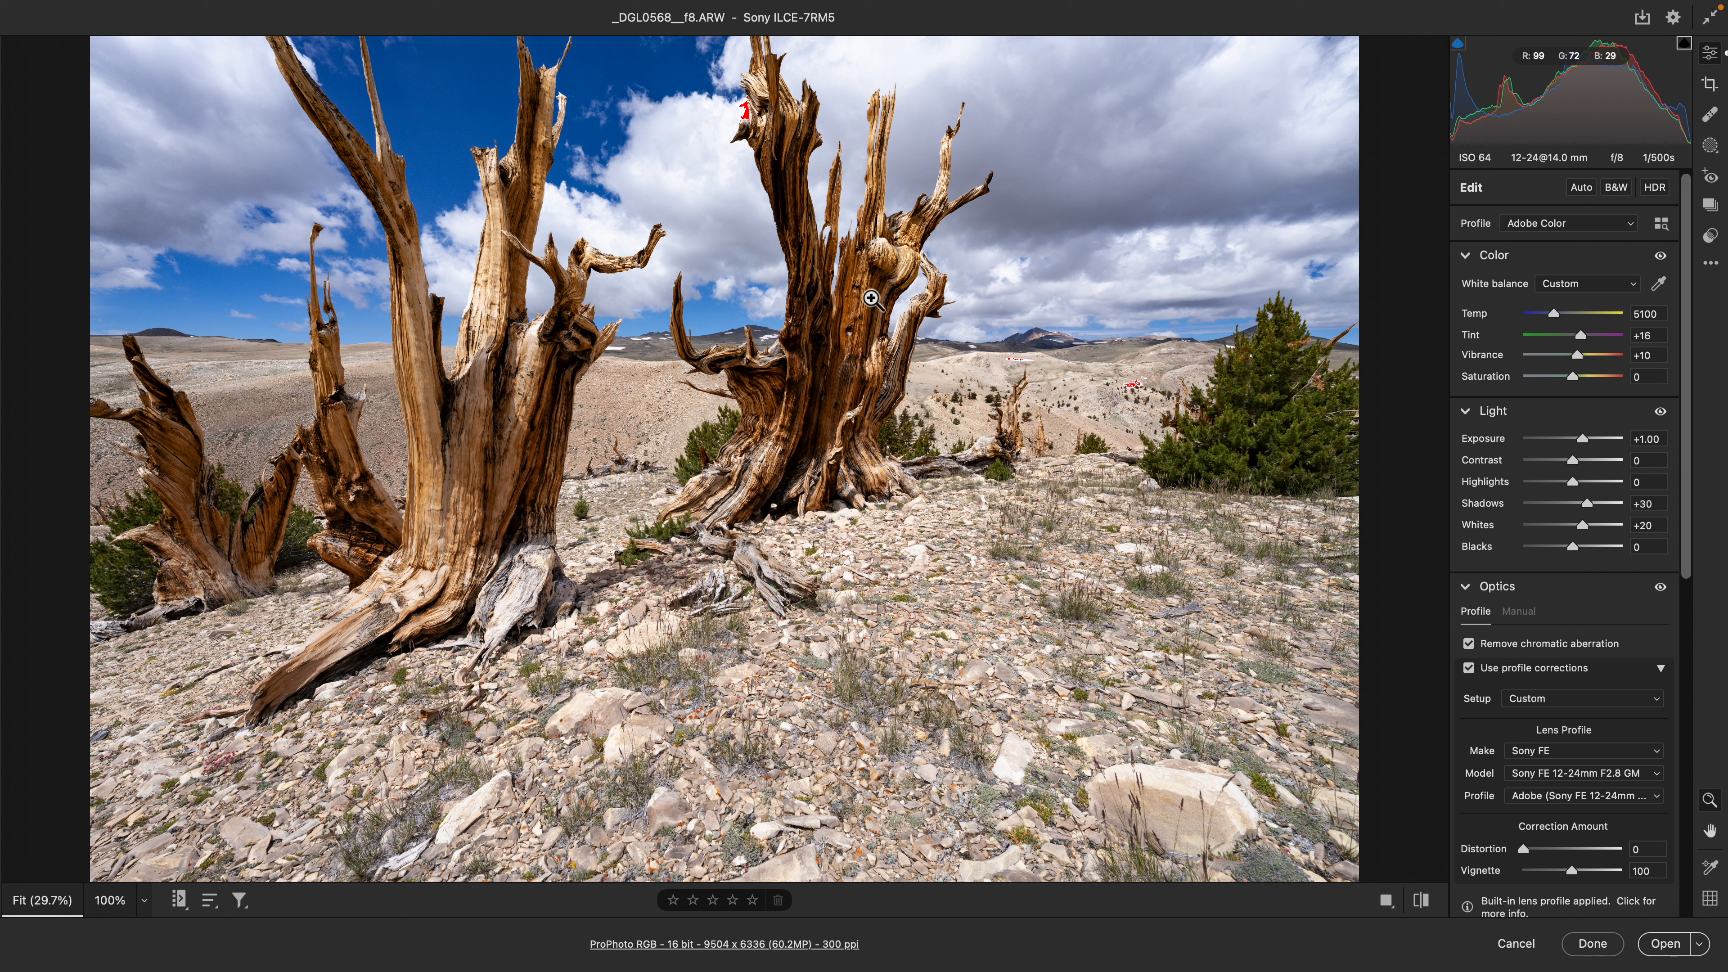
{"action": "left_click", "coordinate": [1626, 227]}
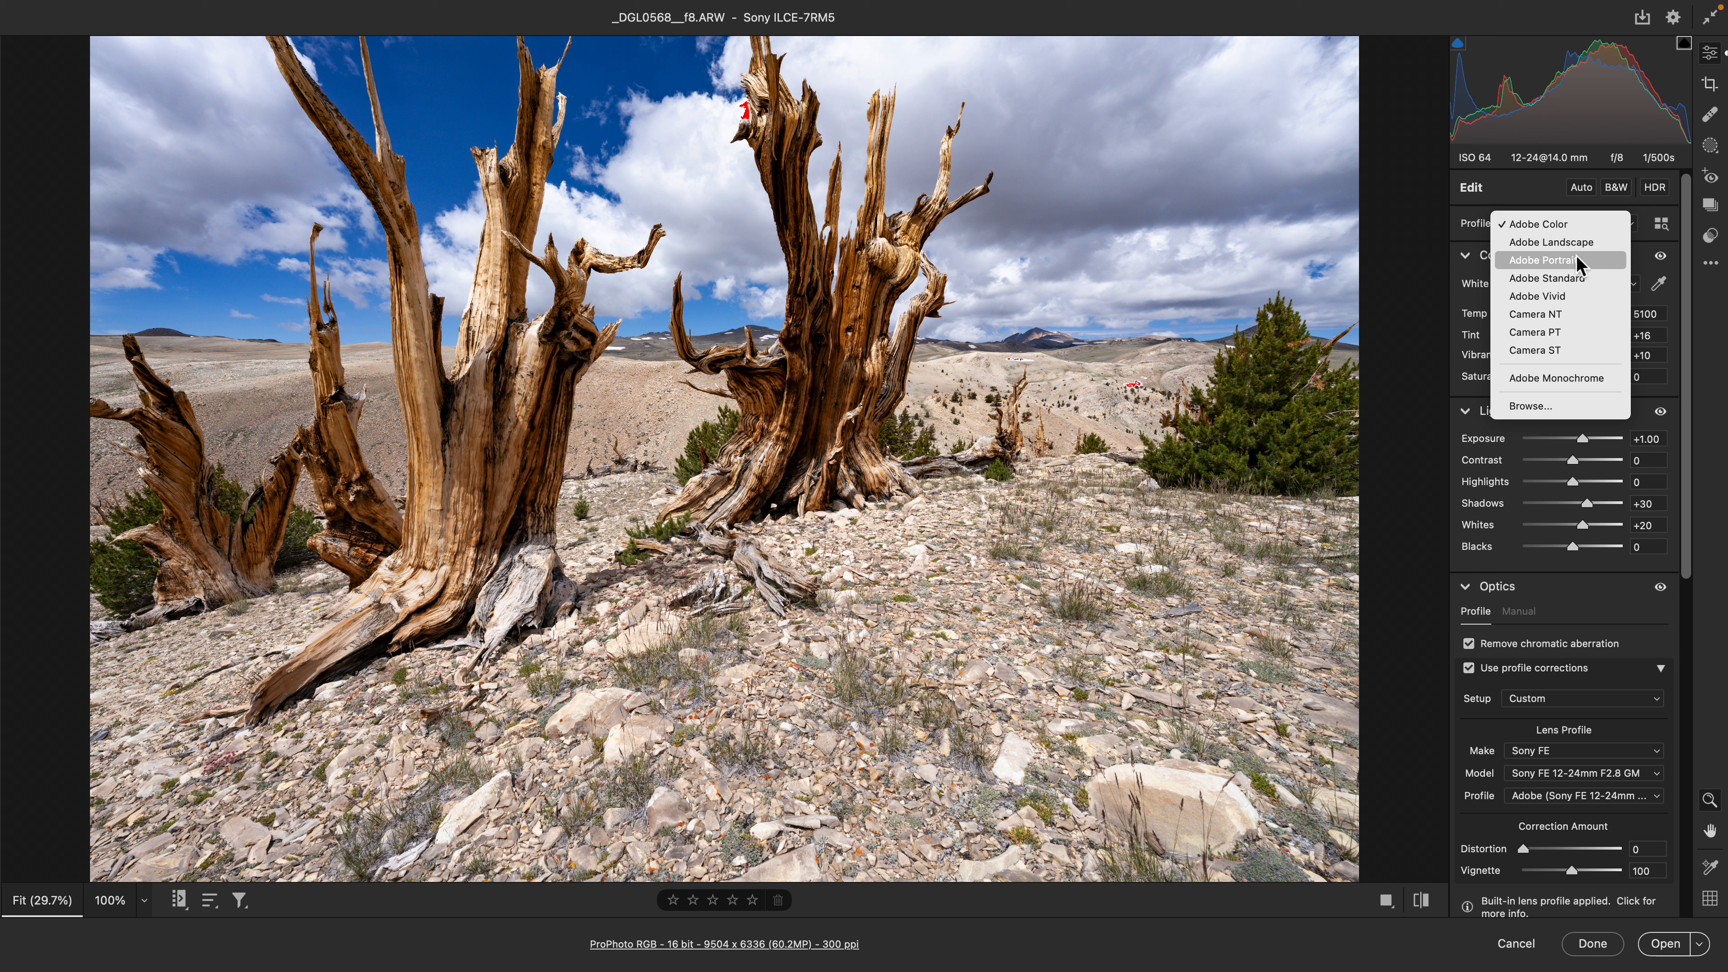
{"action": "left_click", "coordinate": [1428, 228]}
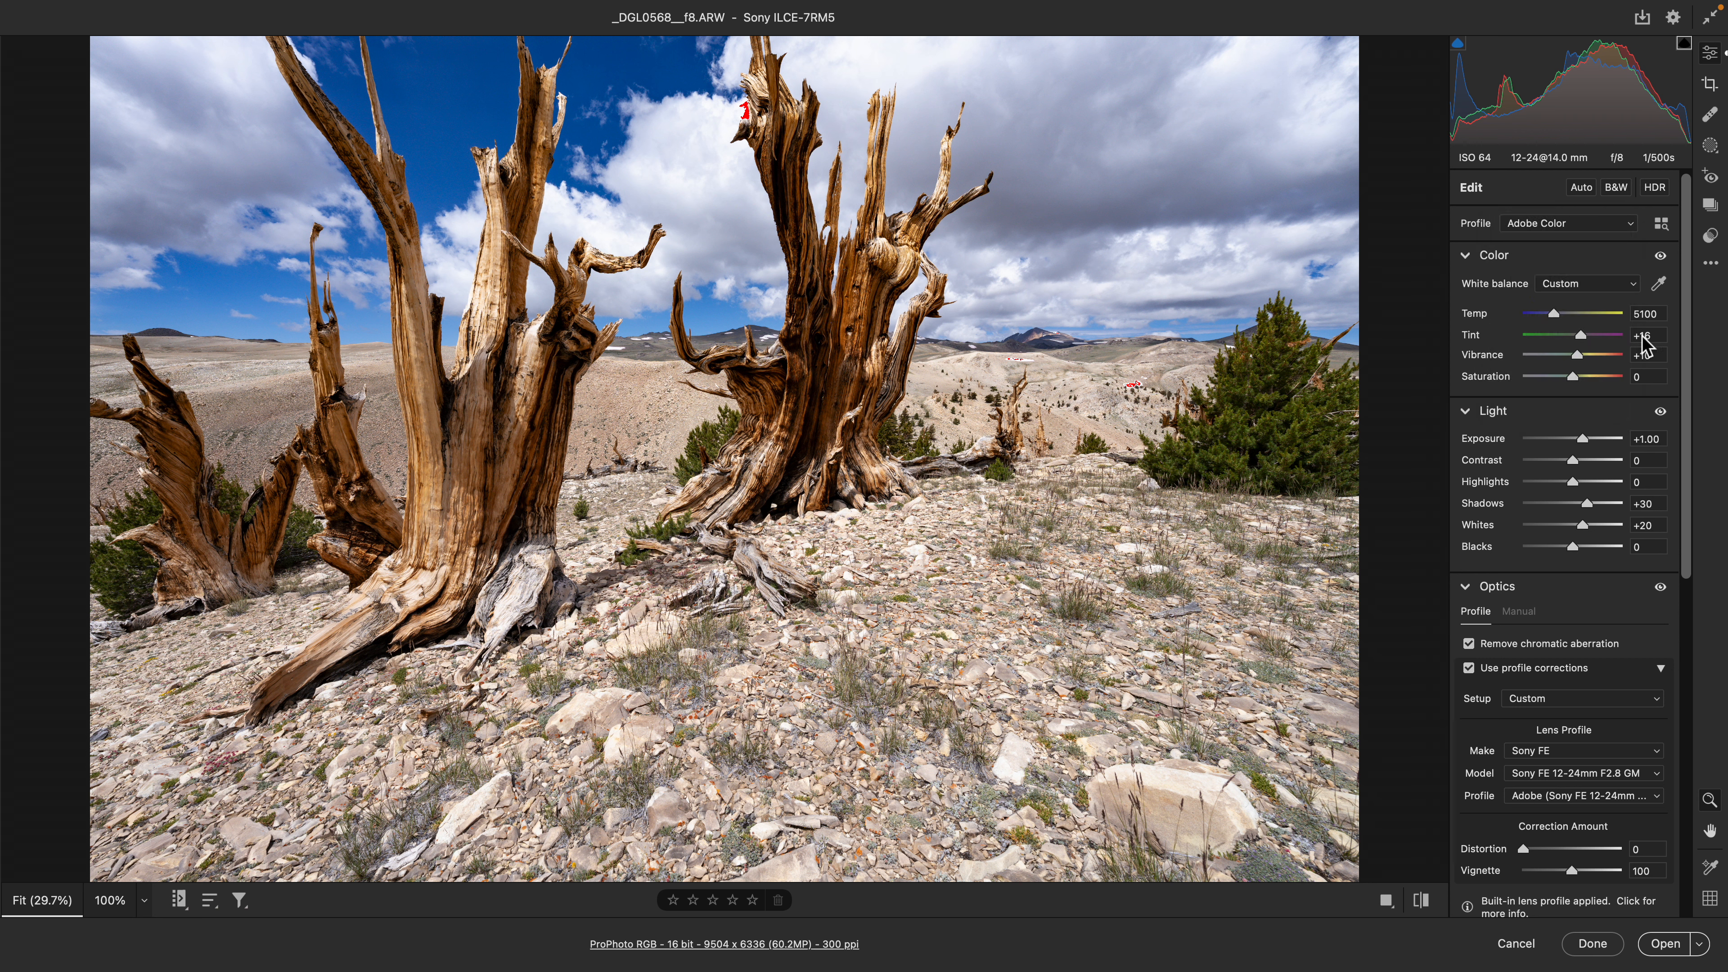